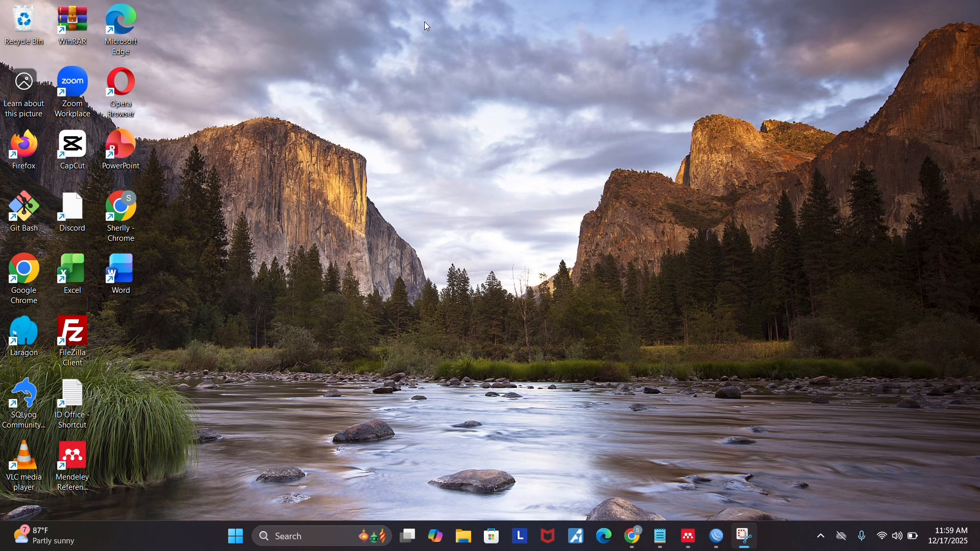
# Switch to WinBox and reset the router's configuration with No Default Configuration enabled, confirming the reboot.
pyautogui.click(716, 536)
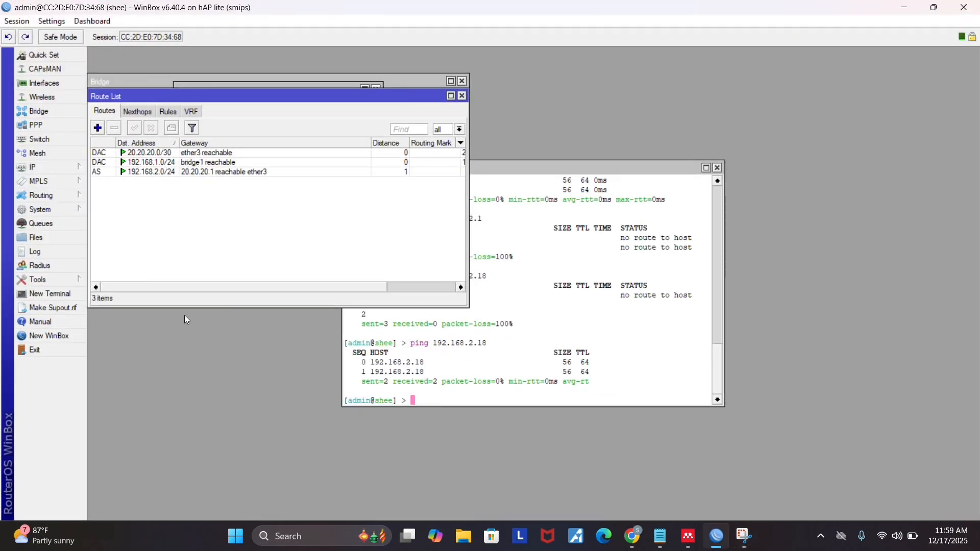
pyautogui.click(45, 214)
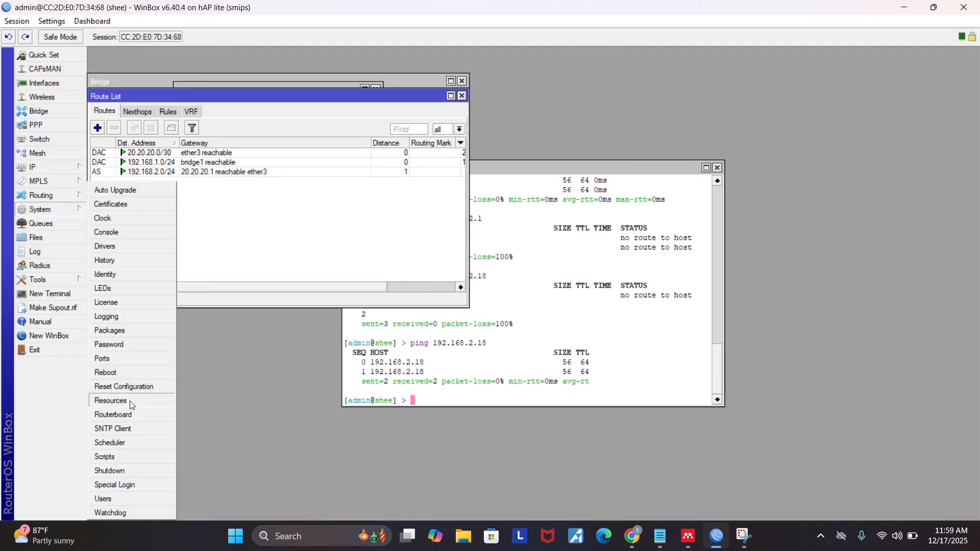
pyautogui.click(126, 388)
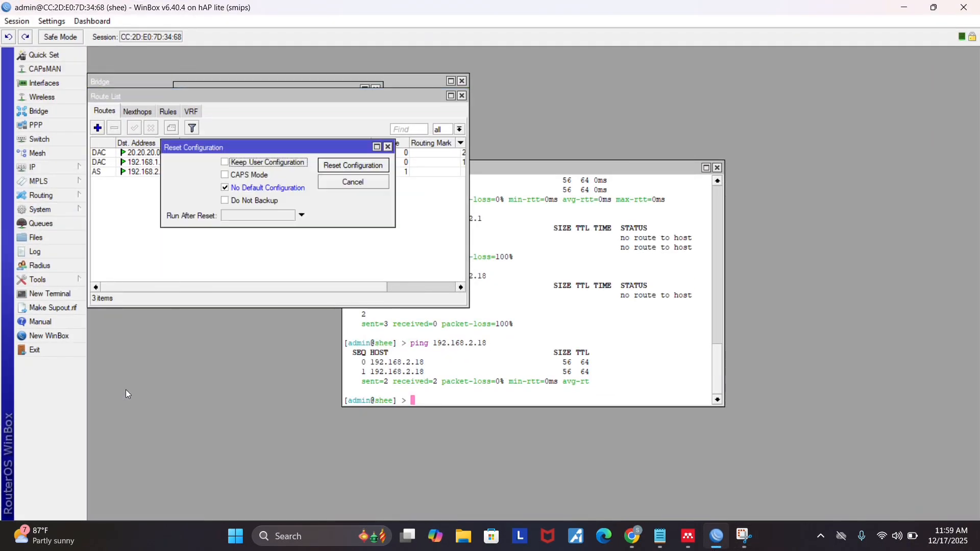
pyautogui.click(228, 188)
pyautogui.click(228, 187)
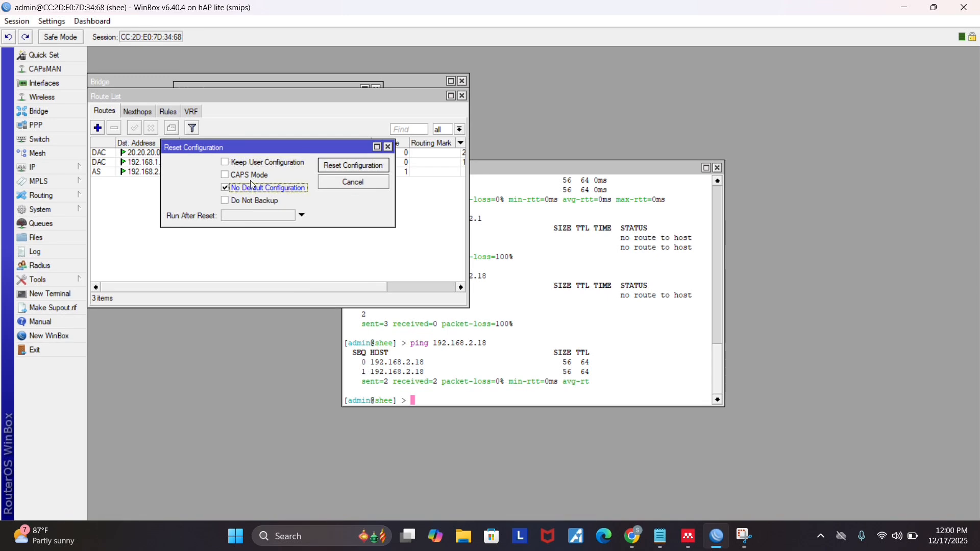
pyautogui.click(365, 170)
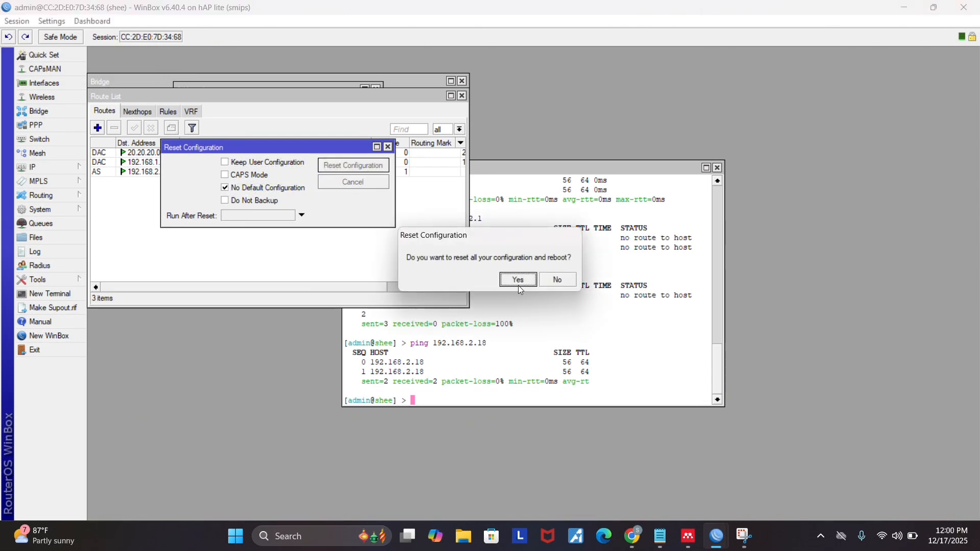
pyautogui.click(518, 280)
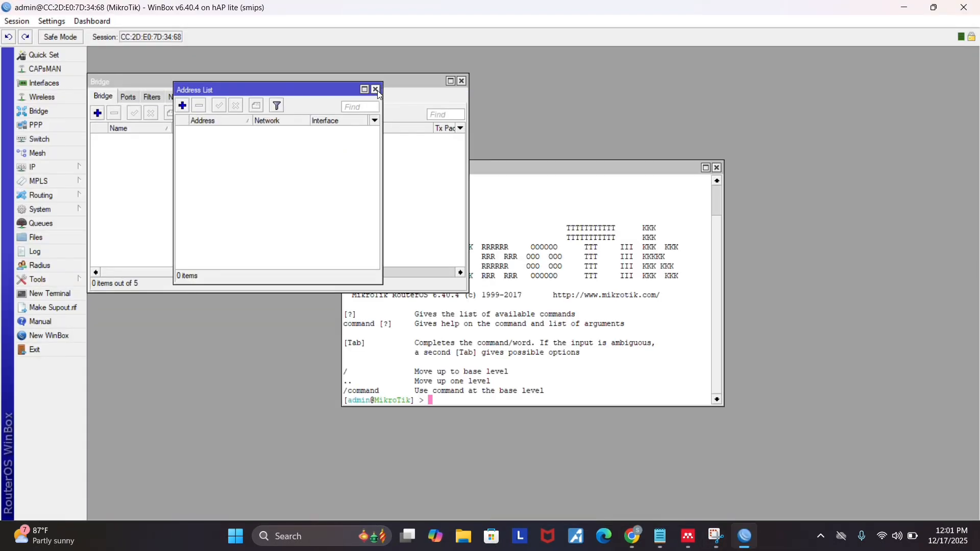
# Close the leftover Address List, Bridge and Terminal windows.
pyautogui.click(375, 90)
pyautogui.click(462, 81)
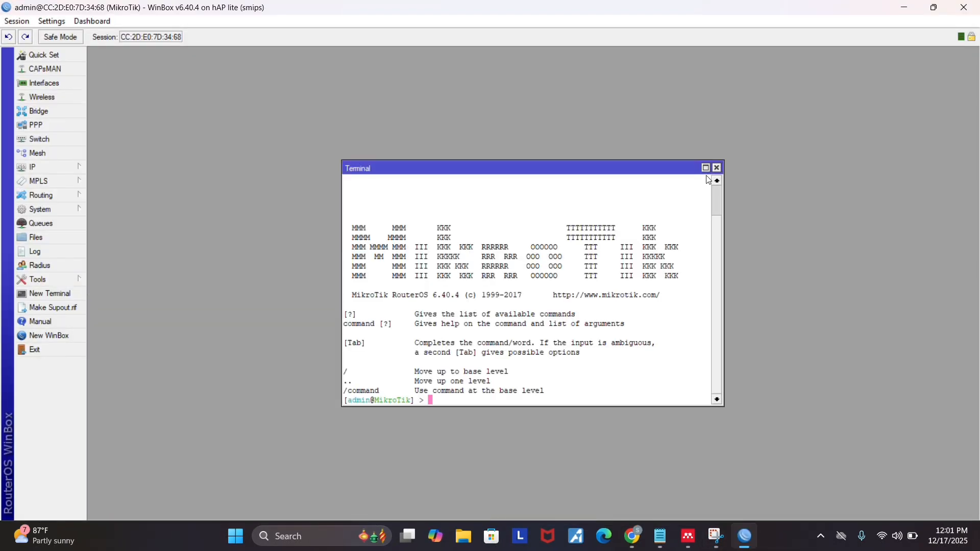
pyautogui.click(716, 168)
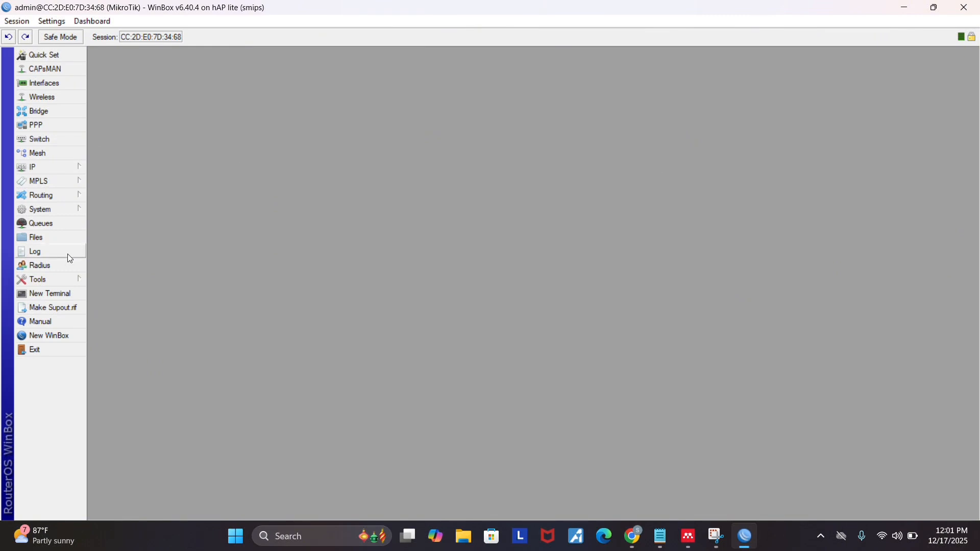
# Set the router's system identity to "shee".
pyautogui.click(59, 211)
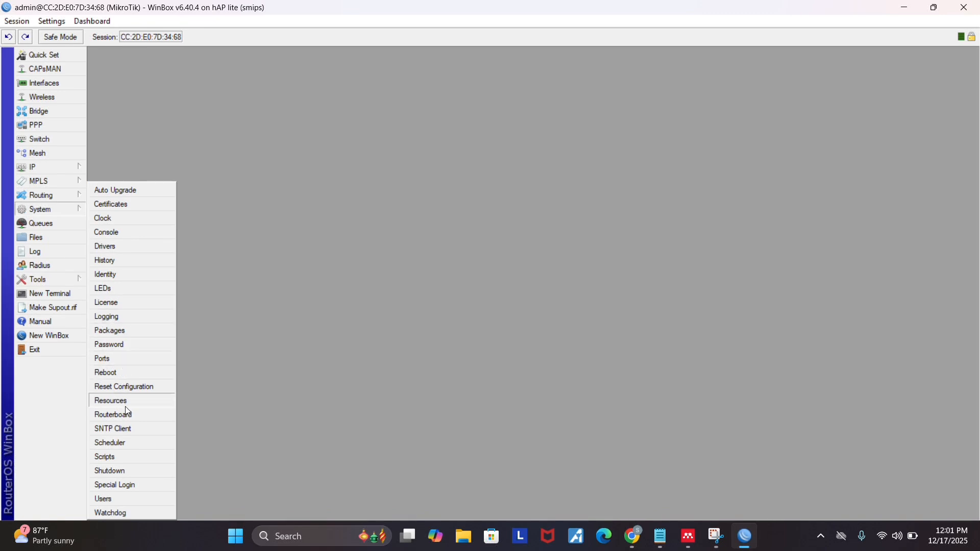
pyautogui.click(122, 279)
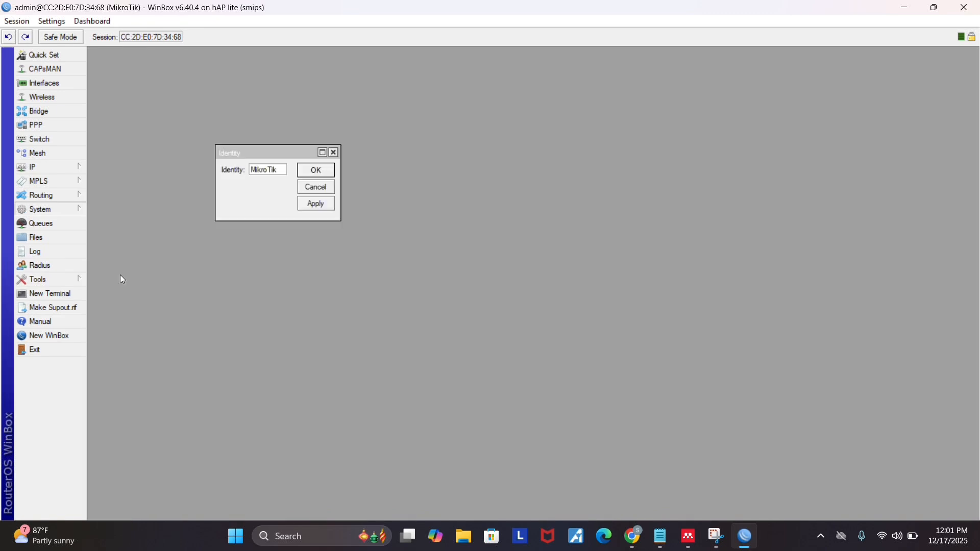
pyautogui.write('sh')
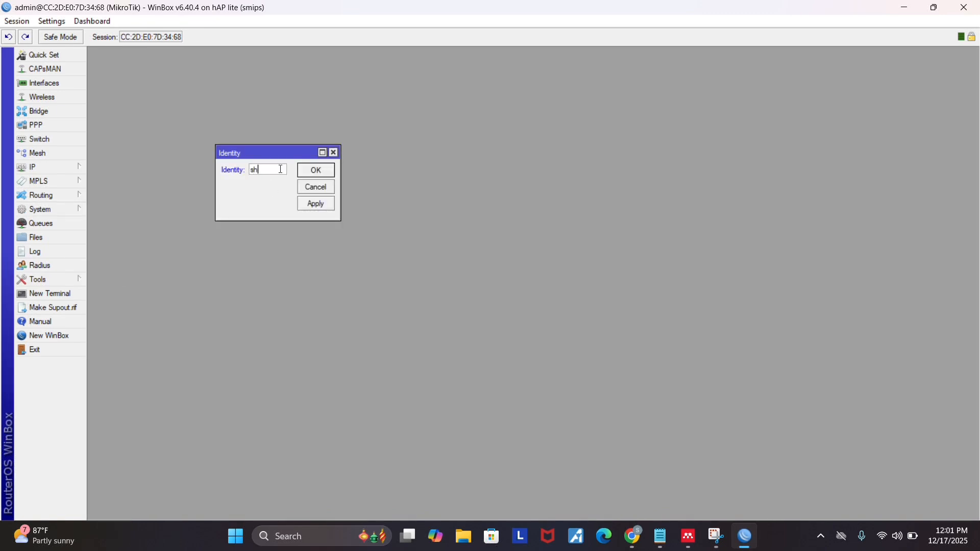
pyautogui.write('ee')
pyautogui.click(327, 168)
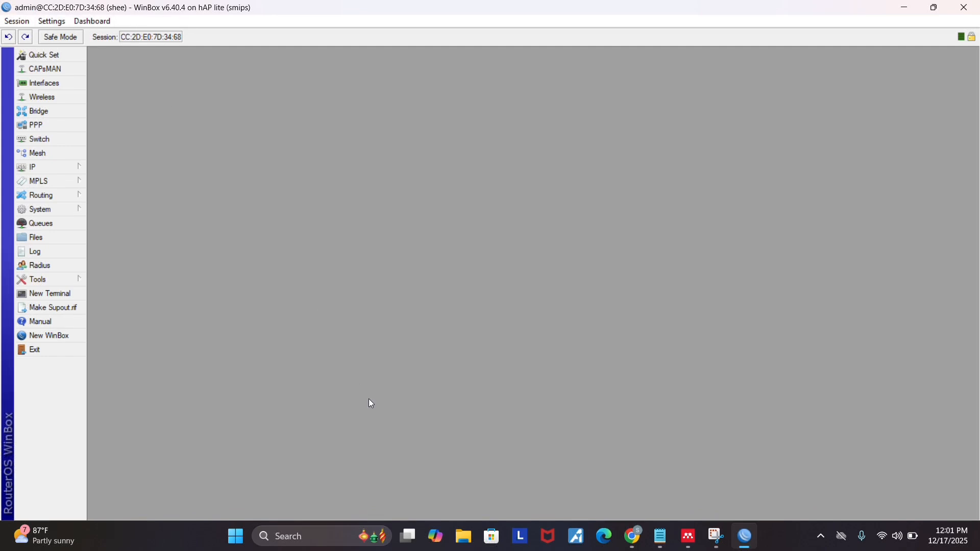
# Switch to the Windows Control Panel and open the computer's network adapter list in Network Connections.
pyautogui.click(306, 542)
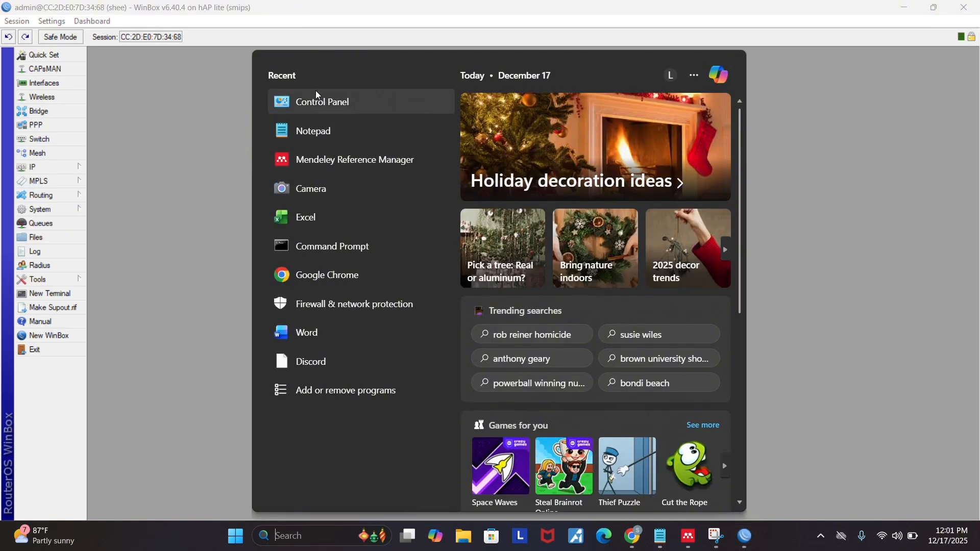
pyautogui.click(317, 105)
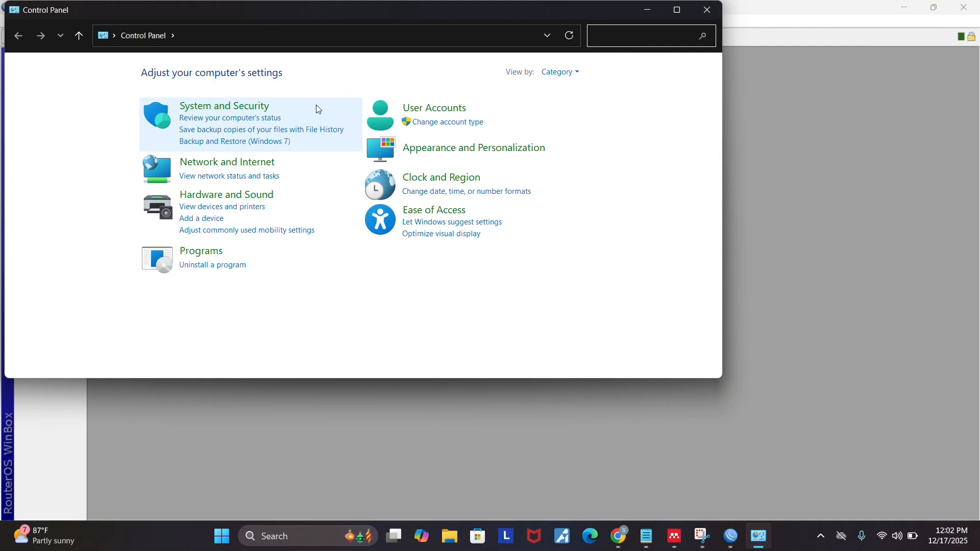
pyautogui.click(252, 106)
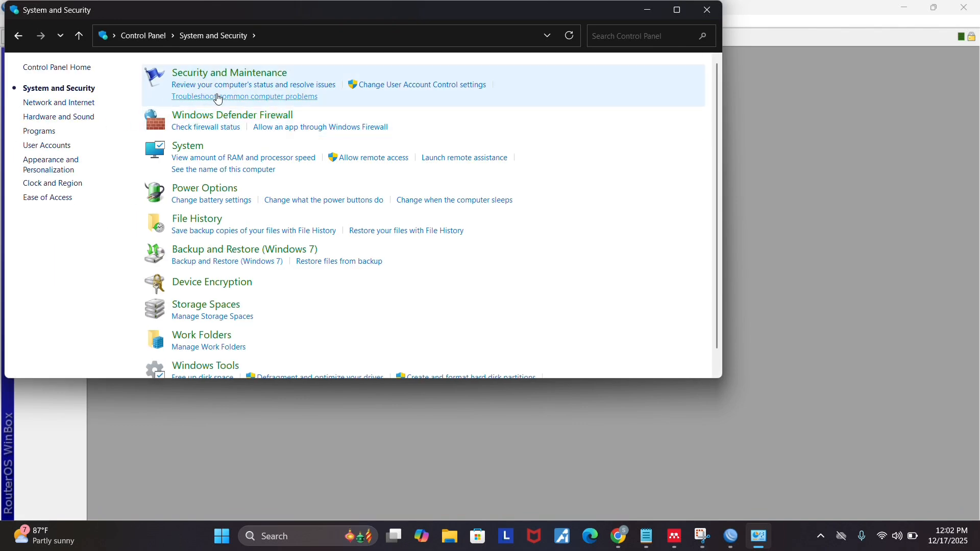
pyautogui.click(69, 102)
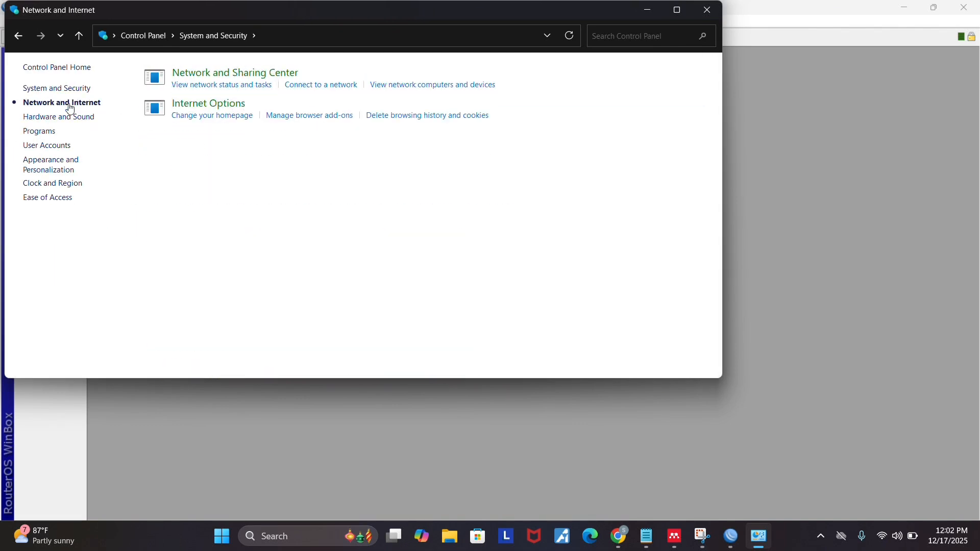
pyautogui.click(229, 85)
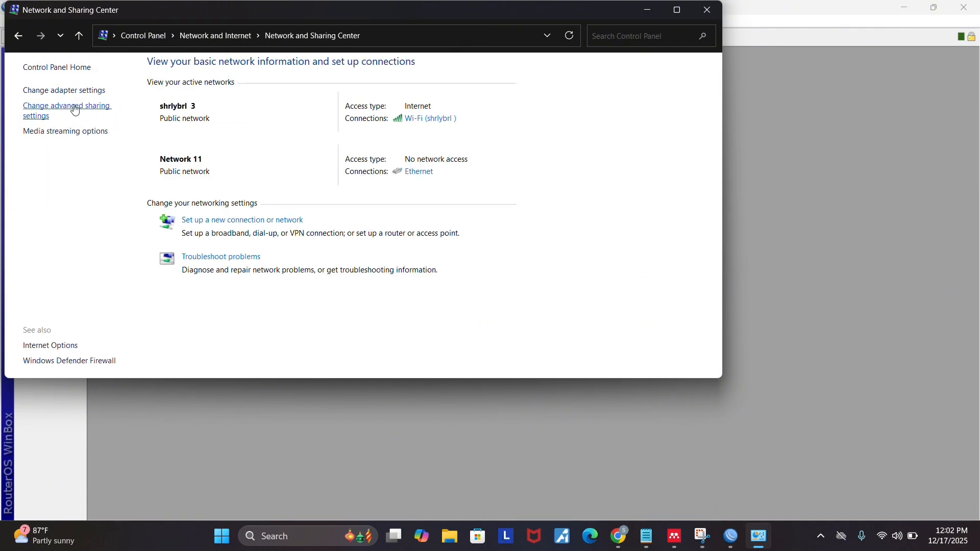
pyautogui.click(77, 97)
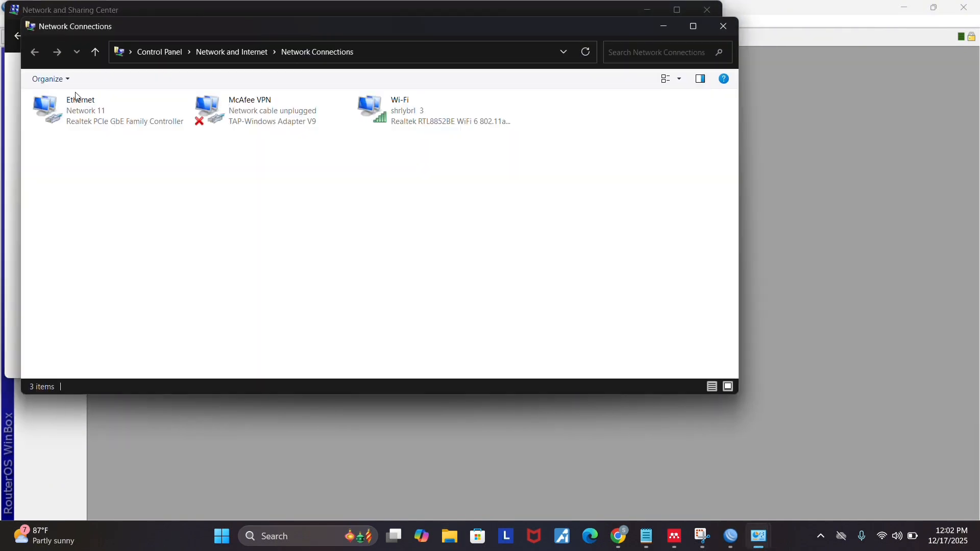
# Review the Ethernet adapter's static IPv4 address, subnet mask, gateway and DNS settings, and close its dialogs.
pyautogui.doubleClick(130, 101)
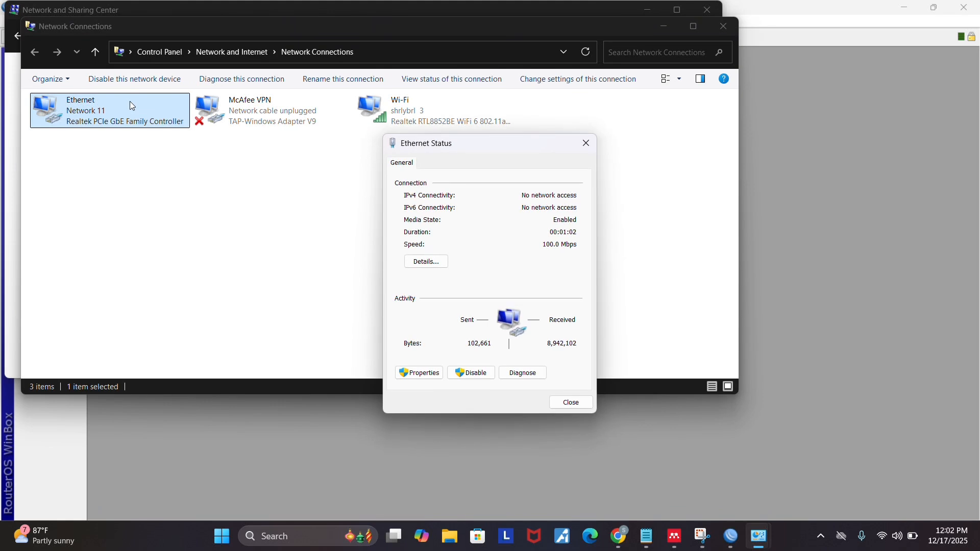
pyautogui.click(437, 368)
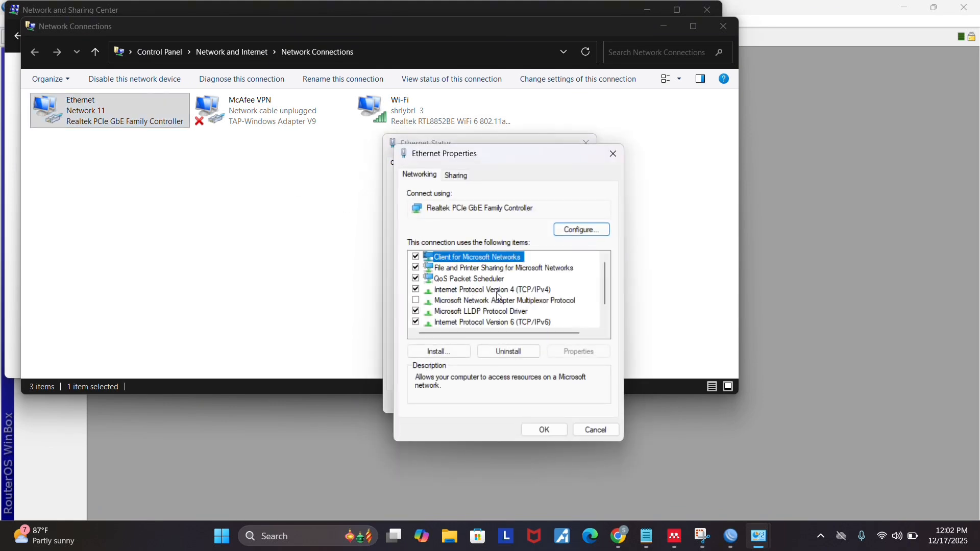
pyautogui.doubleClick(504, 290)
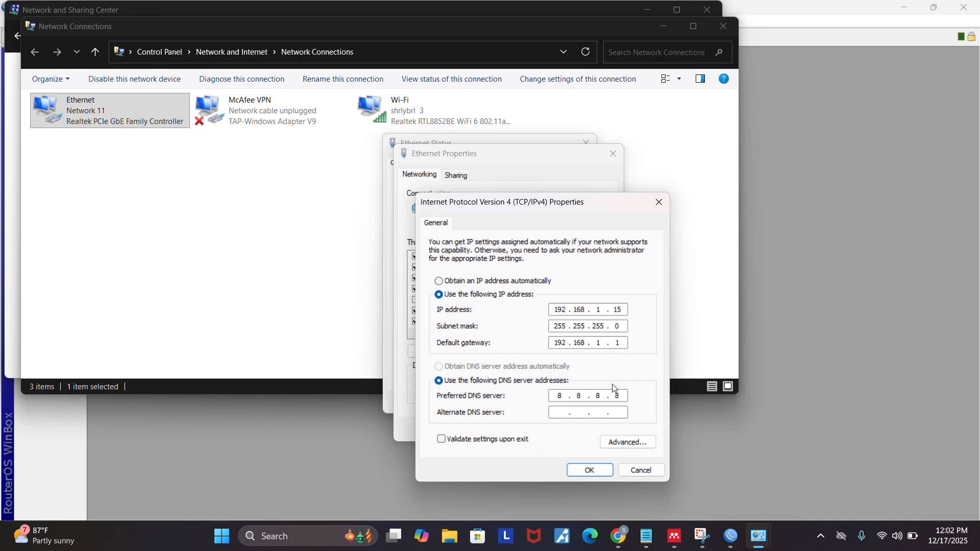
pyautogui.click(588, 473)
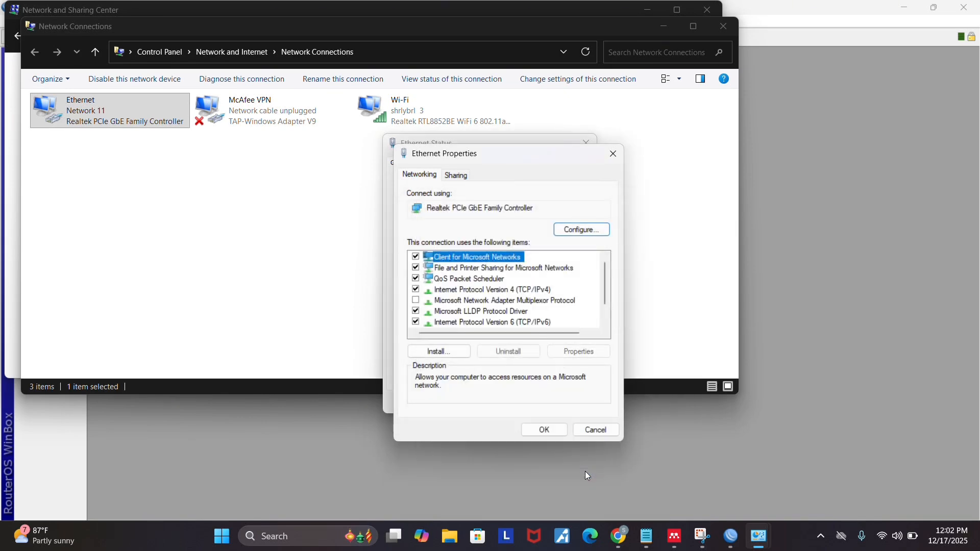
pyautogui.click(546, 429)
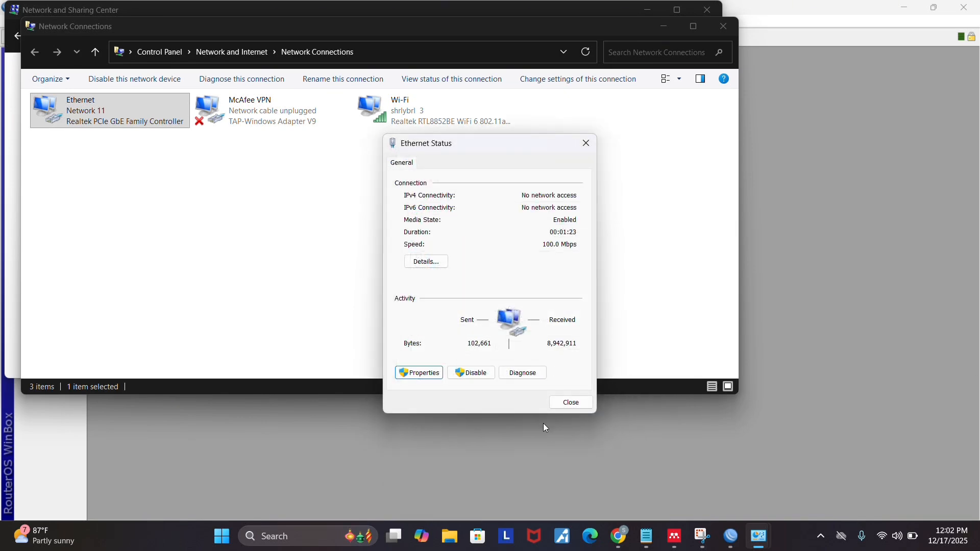
pyautogui.click(570, 403)
# Restart the Ethernet adapter by disabling it and enabling it again.
pyautogui.rightClick(89, 111)
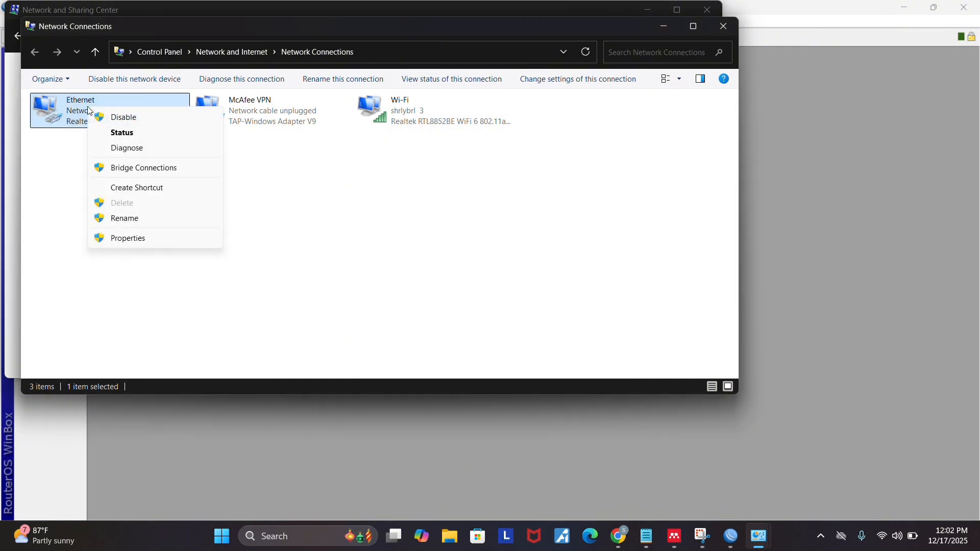
pyautogui.click(119, 114)
pyautogui.rightClick(103, 110)
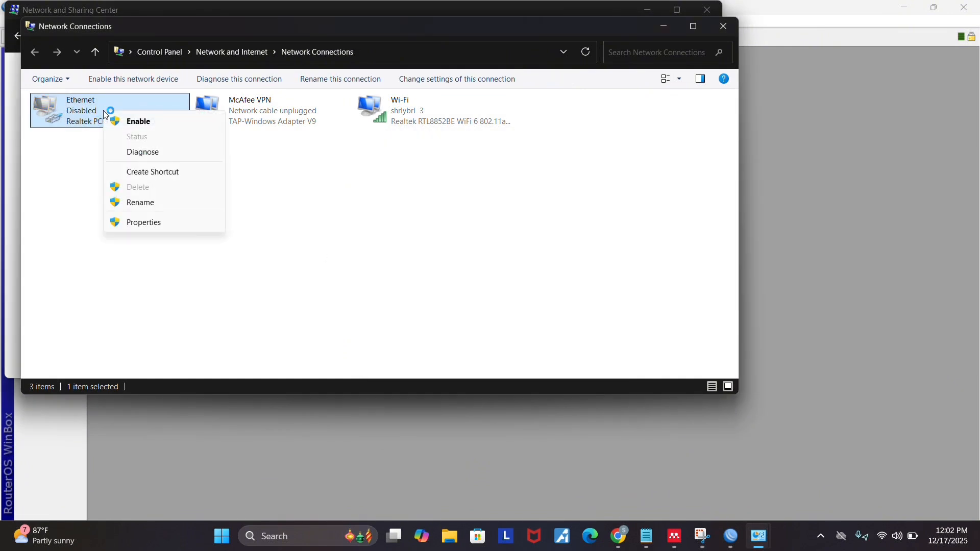
pyautogui.click(133, 127)
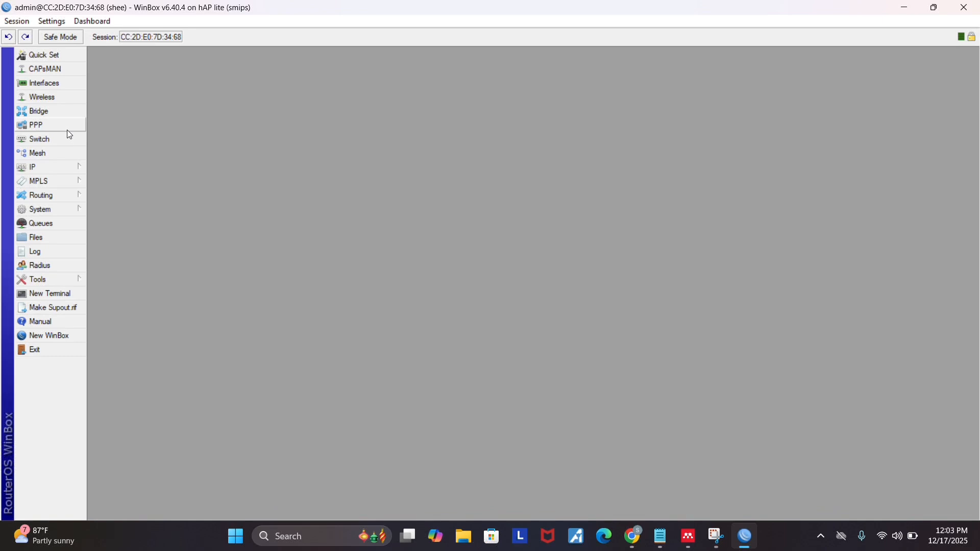
# Switch back to WinBox and create a new bridge interface named bridge1 with the default settings.
pyautogui.click(46, 116)
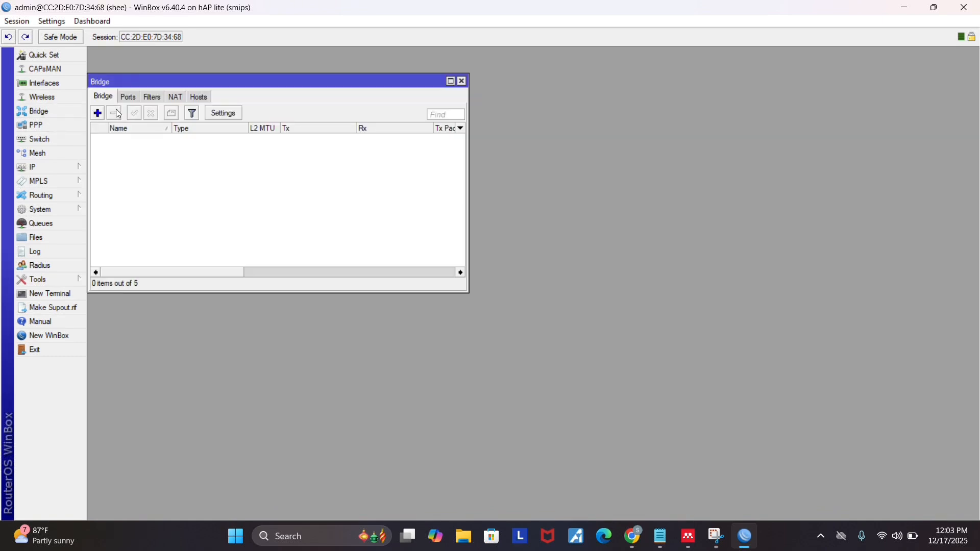
pyautogui.click(97, 114)
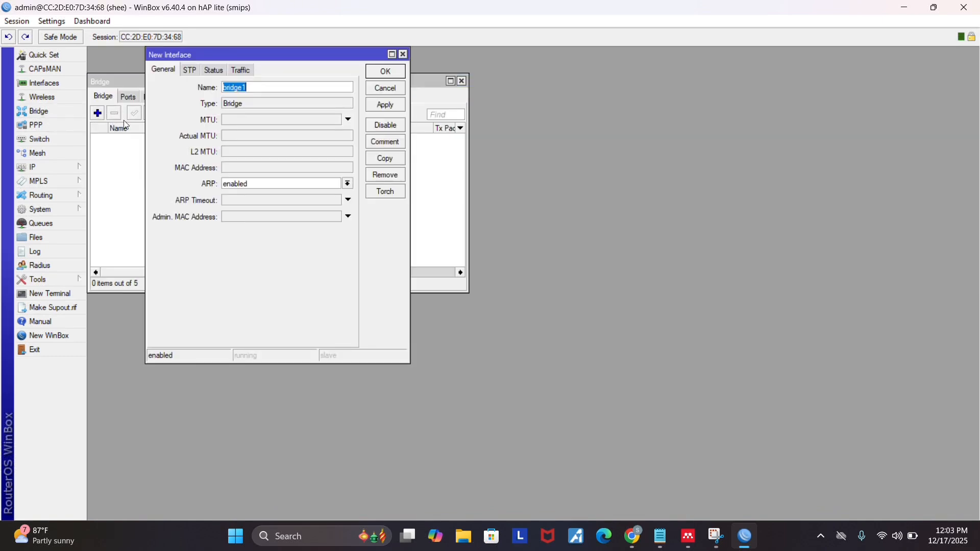
pyautogui.click(381, 72)
# Add the ether2 interface as a port of bridge1 and close the Bridge window.
pyautogui.click(128, 98)
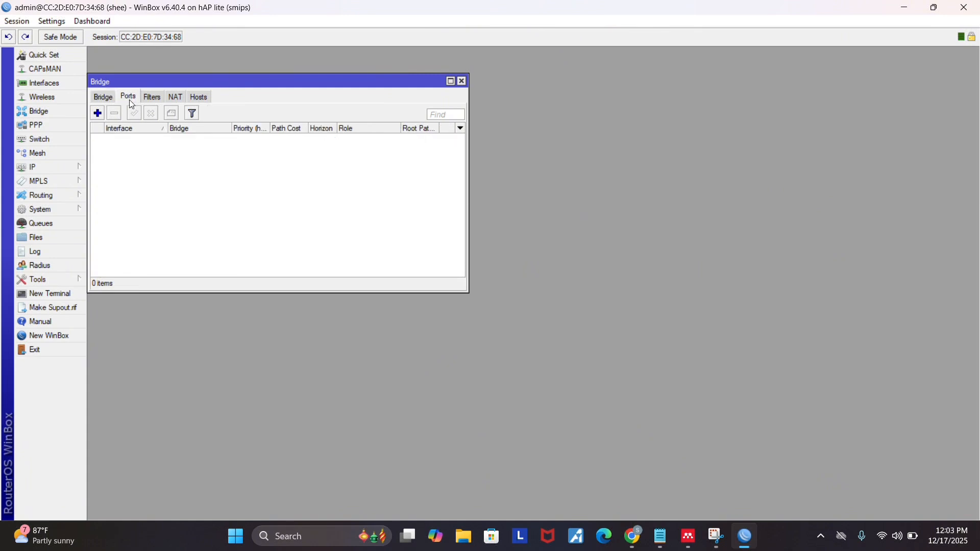
pyautogui.click(97, 113)
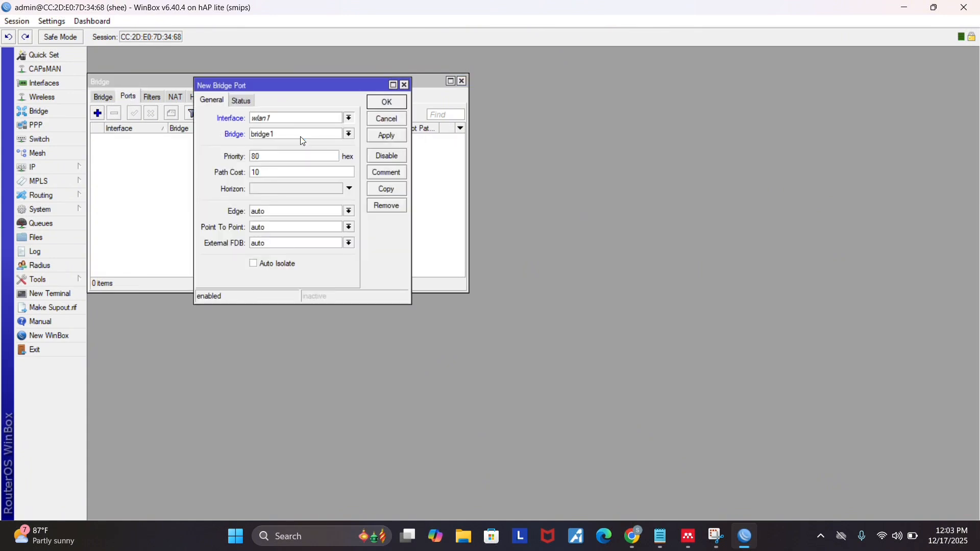
pyautogui.click(303, 140)
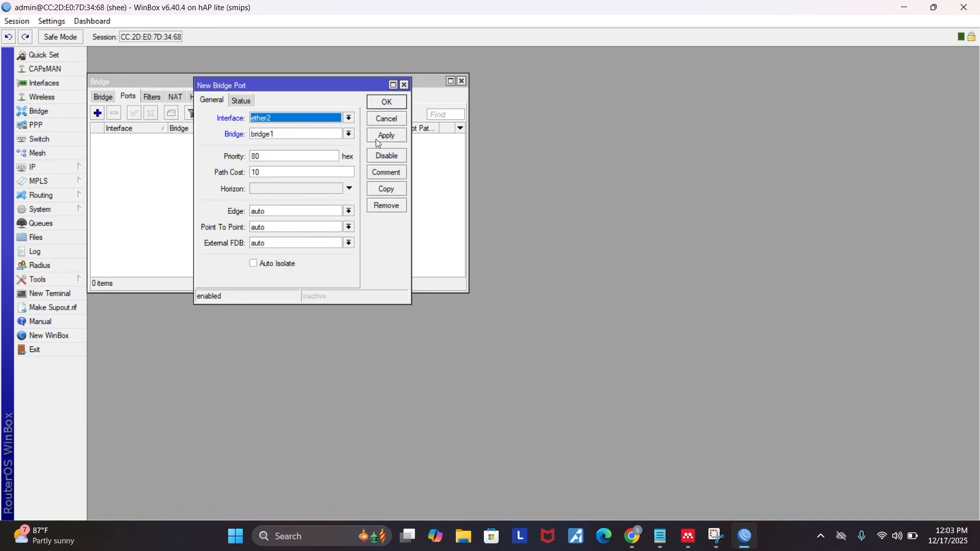
pyautogui.click(390, 103)
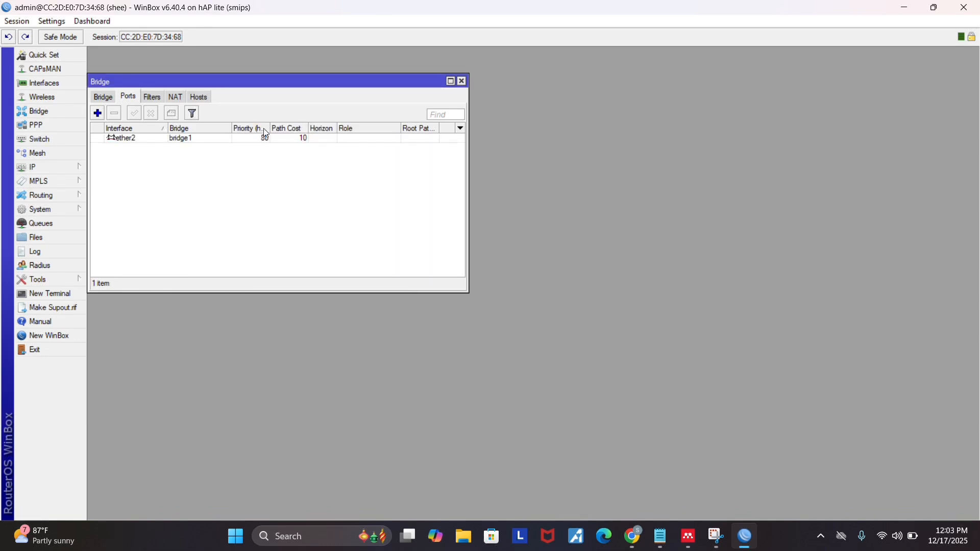
pyautogui.press('Escape')
# Assign the IP address 192.168.1.15/24 to the bridge1 interface.
pyautogui.click(63, 165)
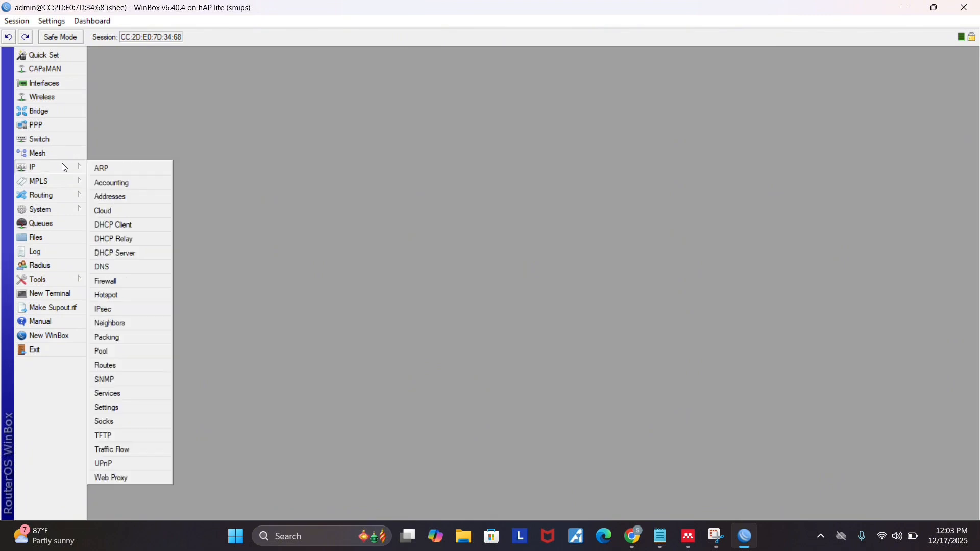
pyautogui.click(137, 198)
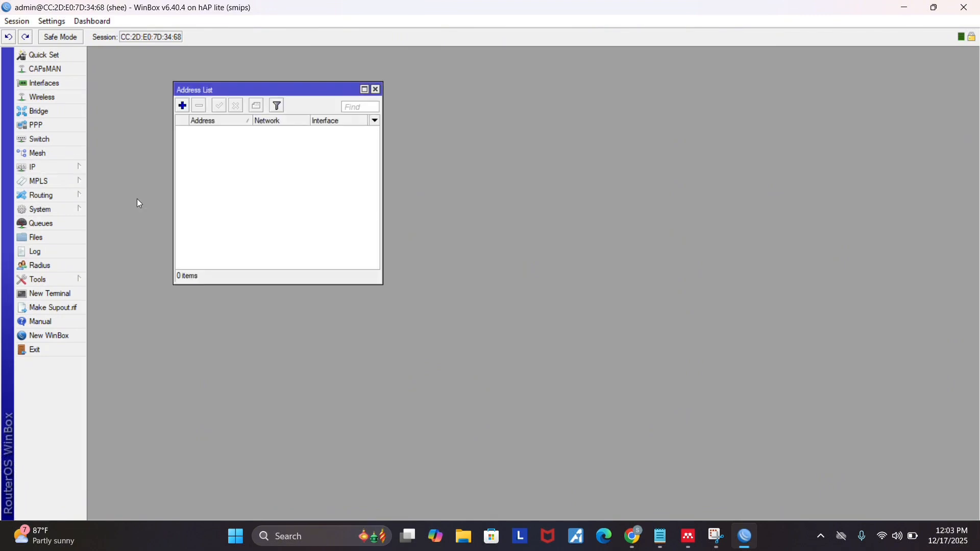
pyautogui.click(180, 106)
pyautogui.write('1')
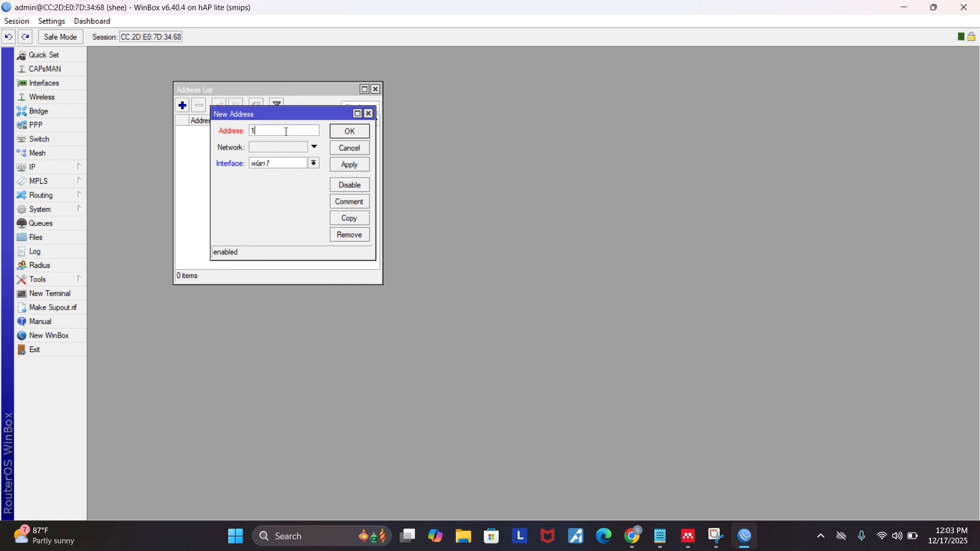
pyautogui.write('92.168.1.15/24')
pyautogui.click(314, 163)
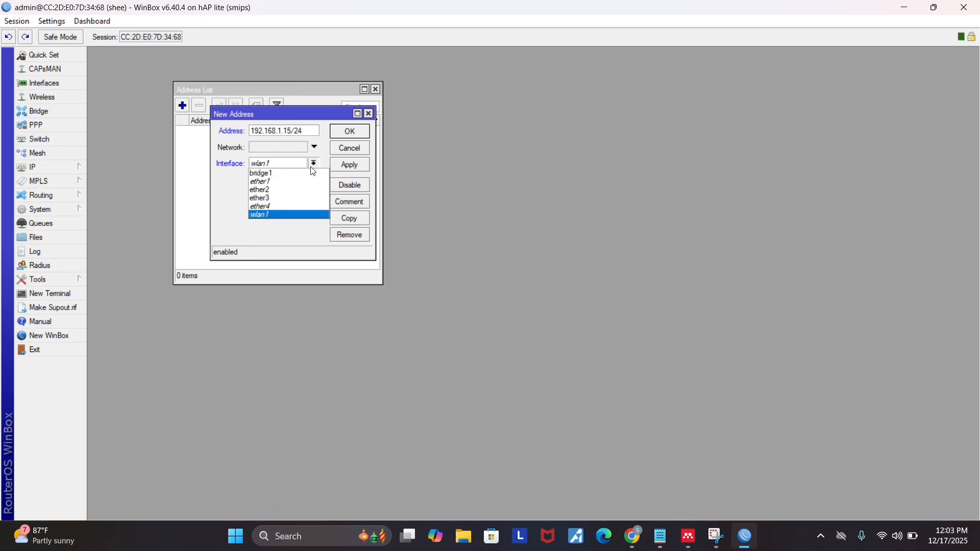
pyautogui.click(297, 180)
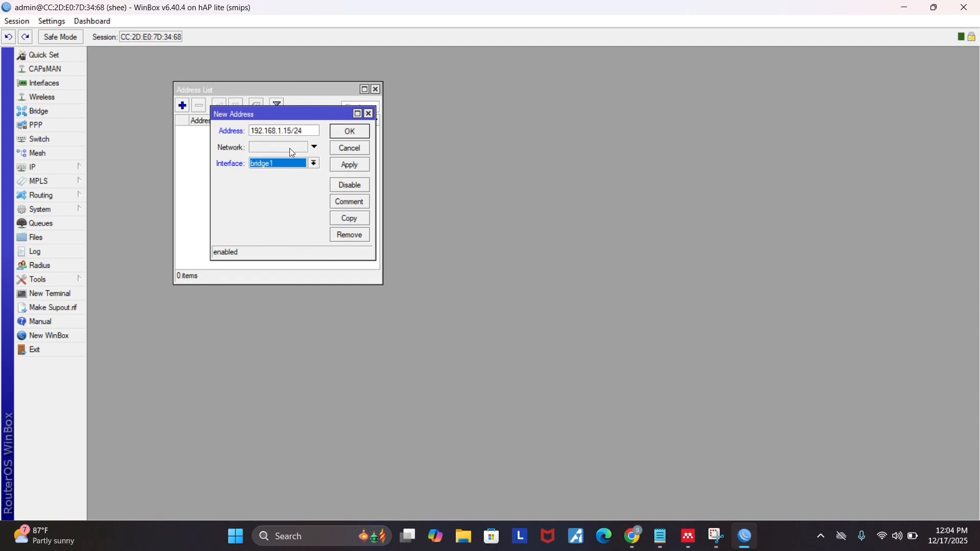
pyautogui.click(342, 133)
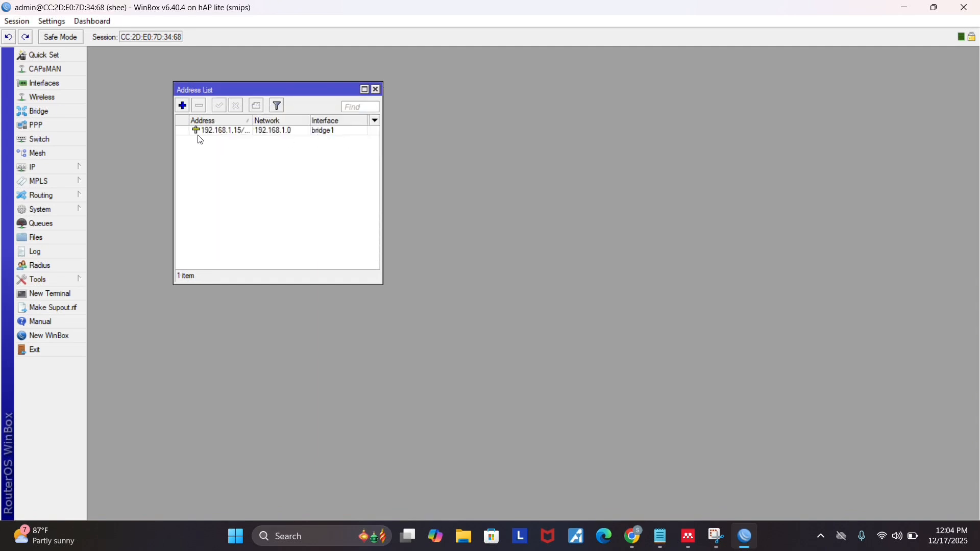
# Add the IP address 20.20.20.1/30 on the ether3 interface and close the address list.
pyautogui.click(183, 106)
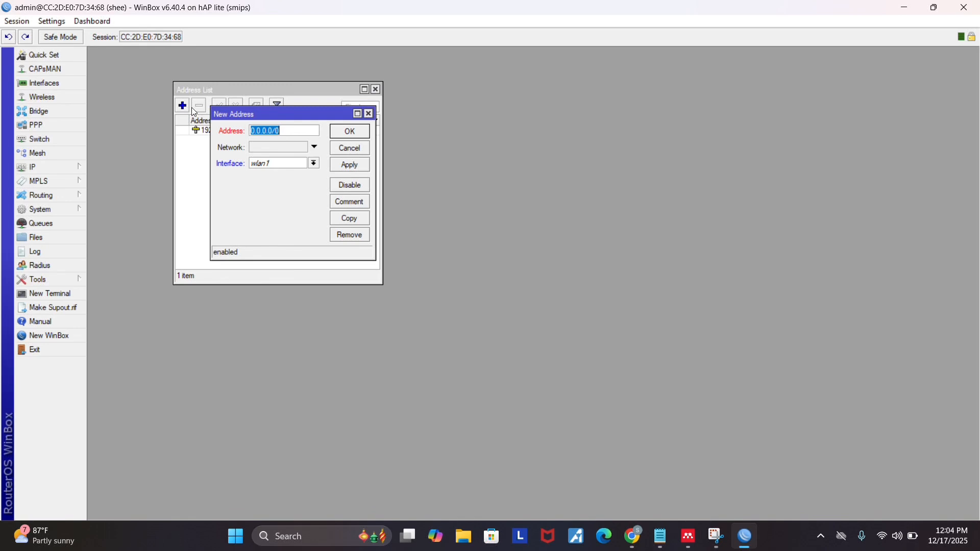
pyautogui.click(283, 133)
pyautogui.doubleClick(283, 133)
pyautogui.press('BackSpace')
pyautogui.write('0.20.20.1/30')
pyautogui.click(314, 164)
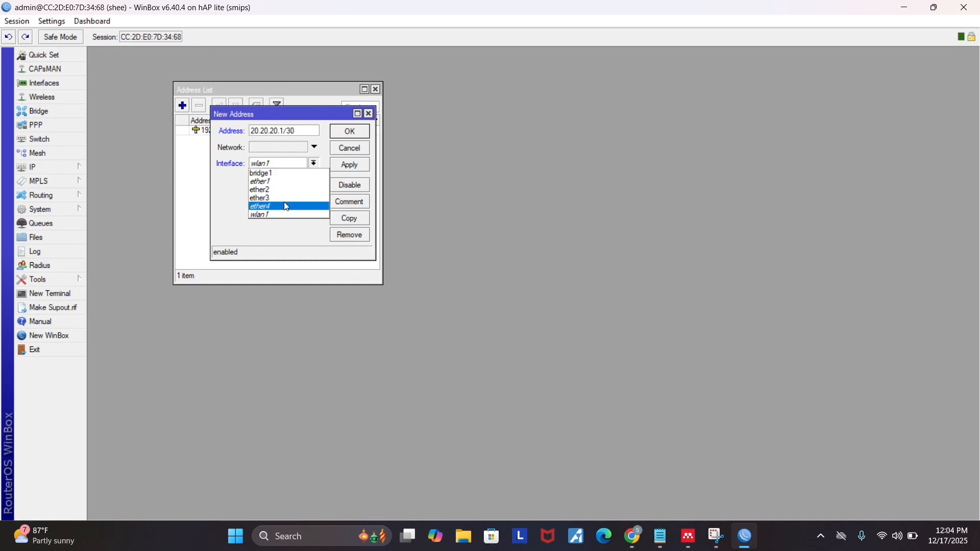
pyautogui.click(268, 199)
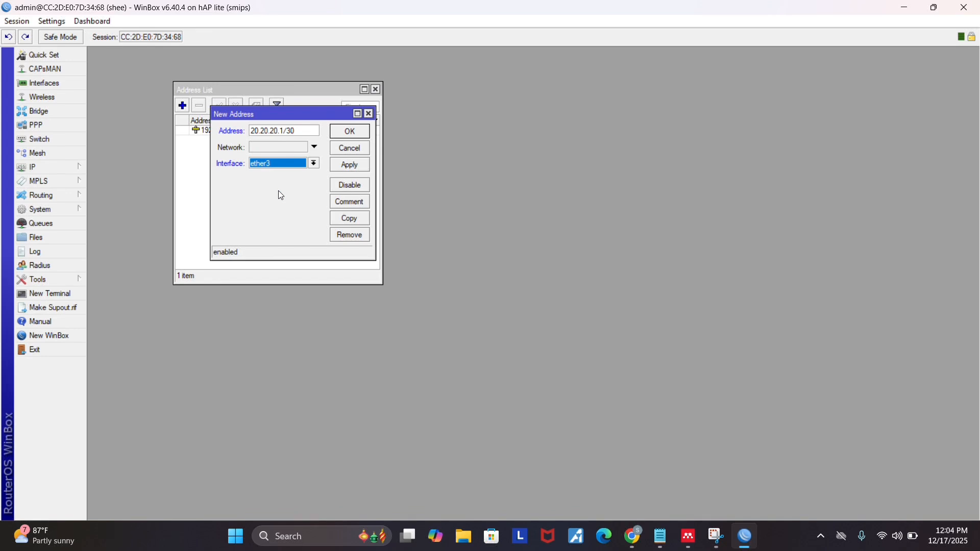
pyautogui.click(354, 135)
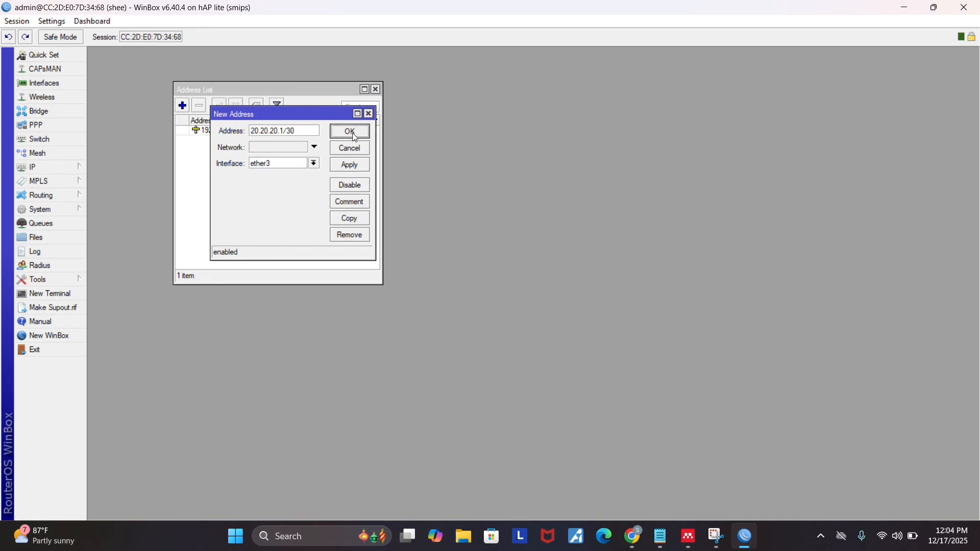
pyautogui.click(376, 90)
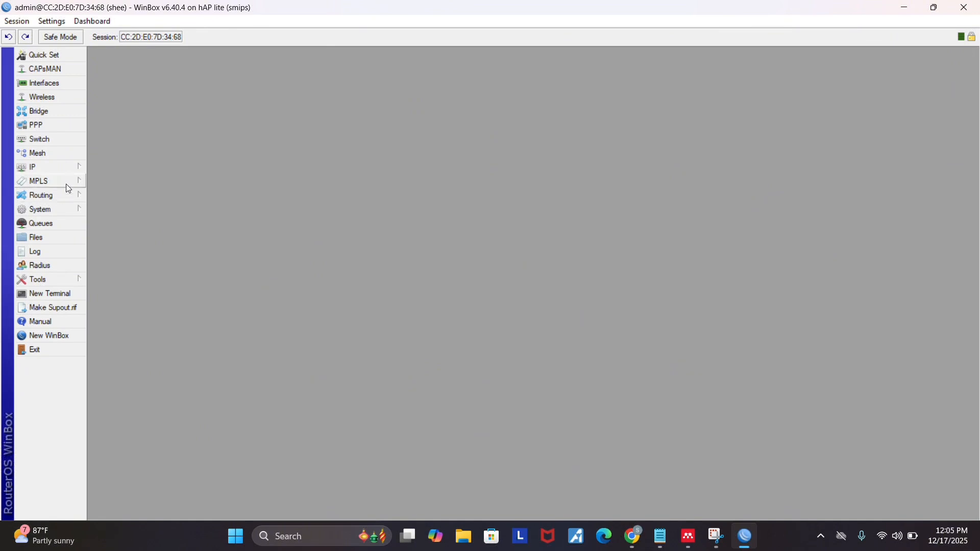
# Start a new static route in the IP route list with destination address 192.168.2.0/24.
pyautogui.click(65, 170)
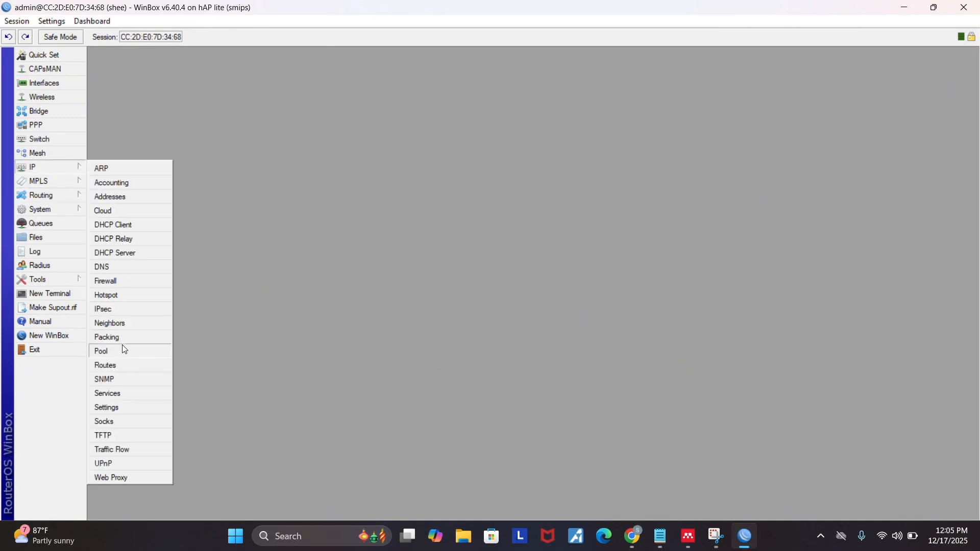
pyautogui.click(133, 367)
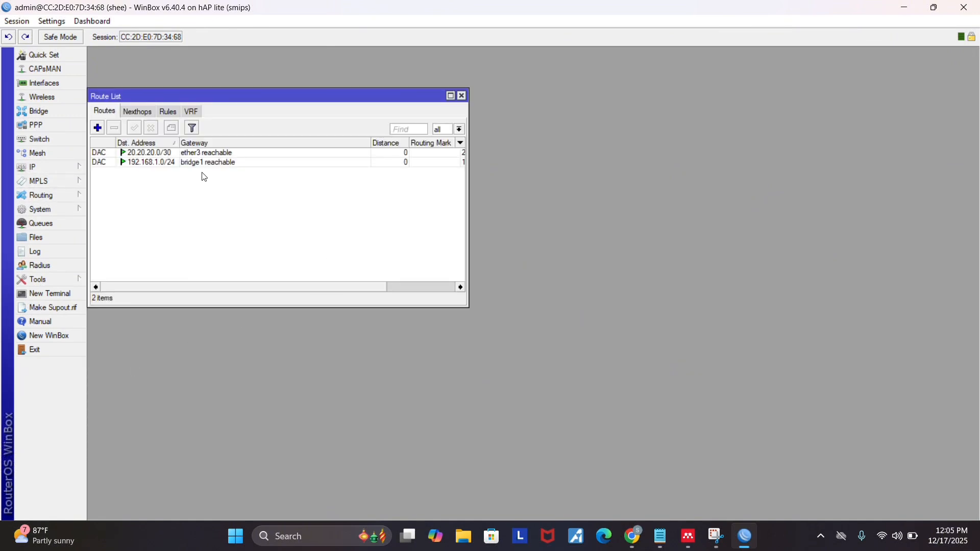
pyautogui.click(98, 128)
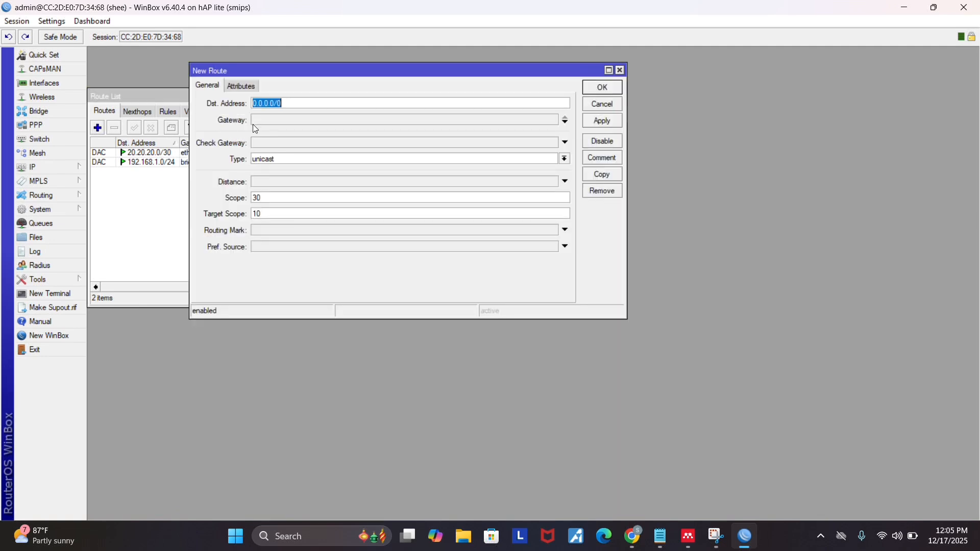
pyautogui.press('BackSpace')
pyautogui.write('19')
pyautogui.write('2.168.2.0/24')
pyautogui.moveTo(290, 104)
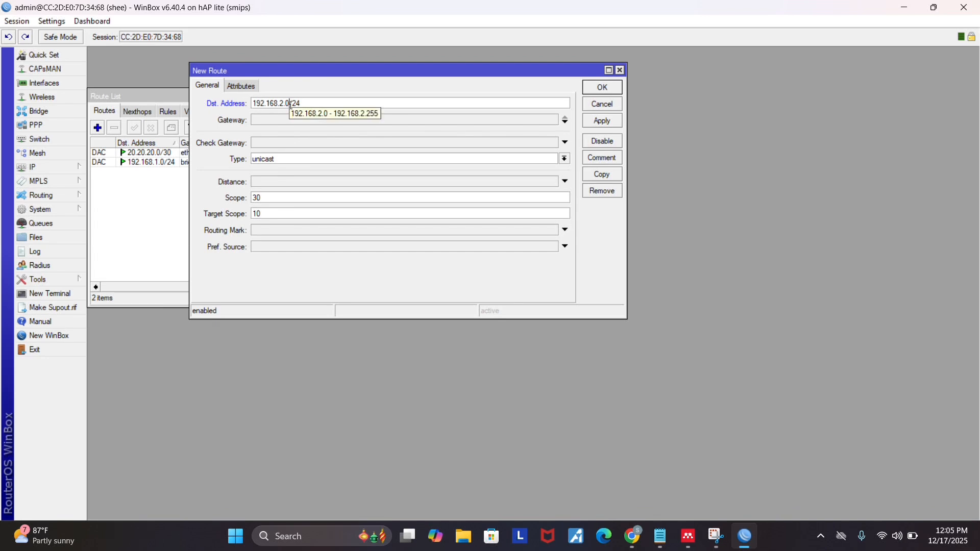
# Set the new route's gateway to 20.20.20.2 and save the route.
pyautogui.click(282, 121)
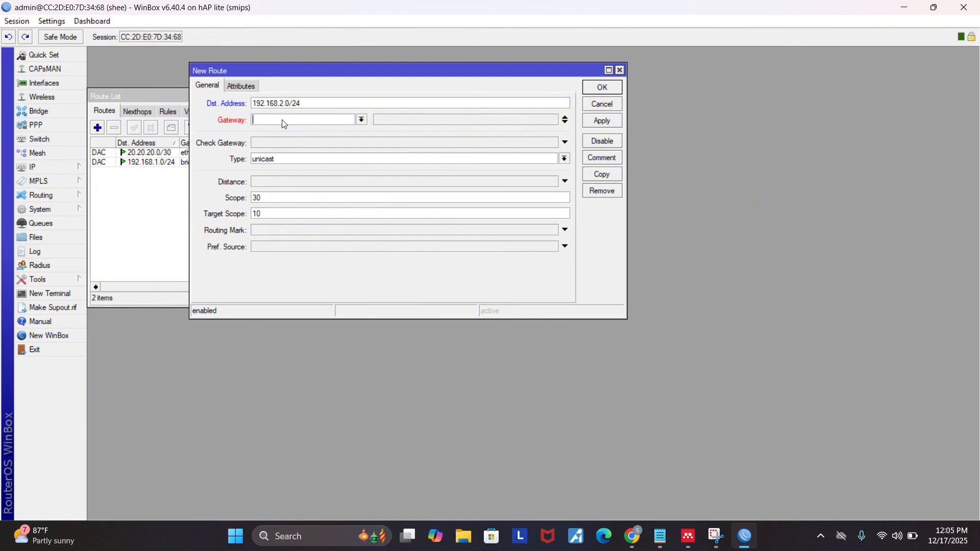
pyautogui.write('20.20.20.2')
pyautogui.press('BackSpace')
pyautogui.write('2/30')
pyautogui.press('BackSpace')
pyautogui.press('BackSpace')
pyautogui.press('BackSpace')
pyautogui.click(609, 87)
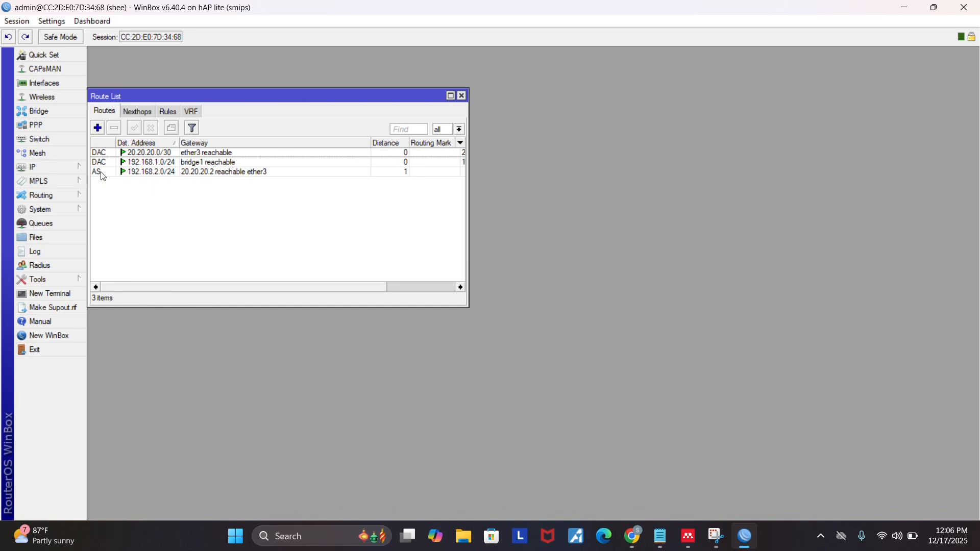
pyautogui.moveTo(99, 176)
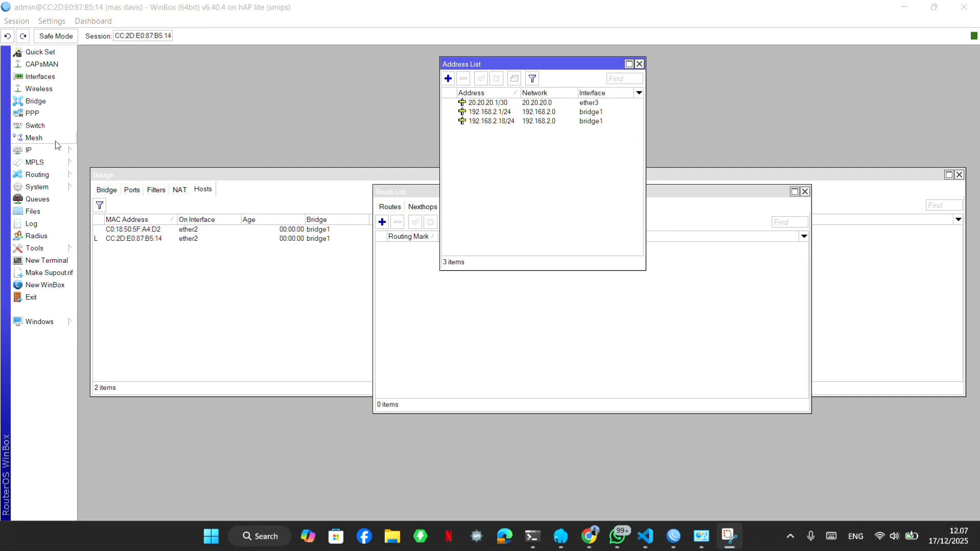
# Reset the second router's configuration with the No Default Configuration option and confirm the reboot.
pyautogui.click(66, 191)
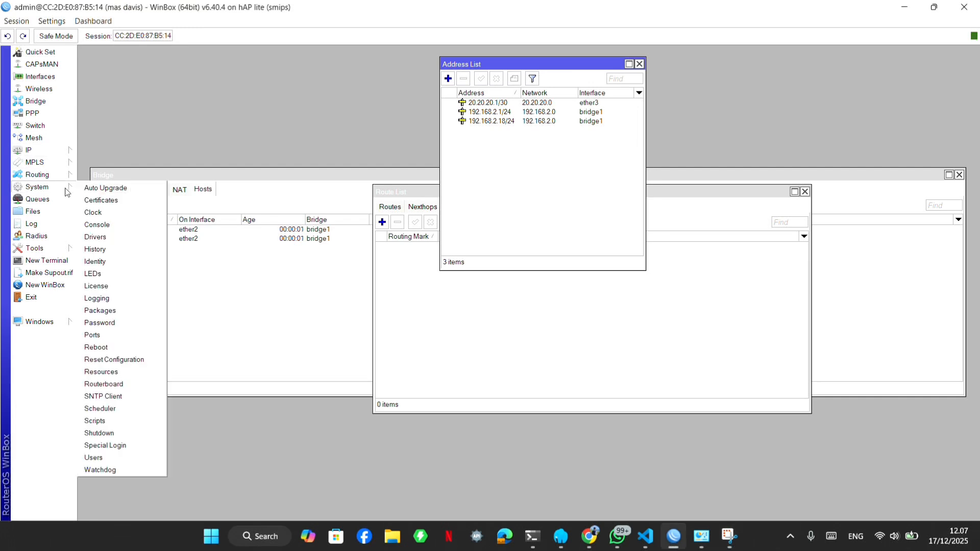
pyautogui.click(126, 360)
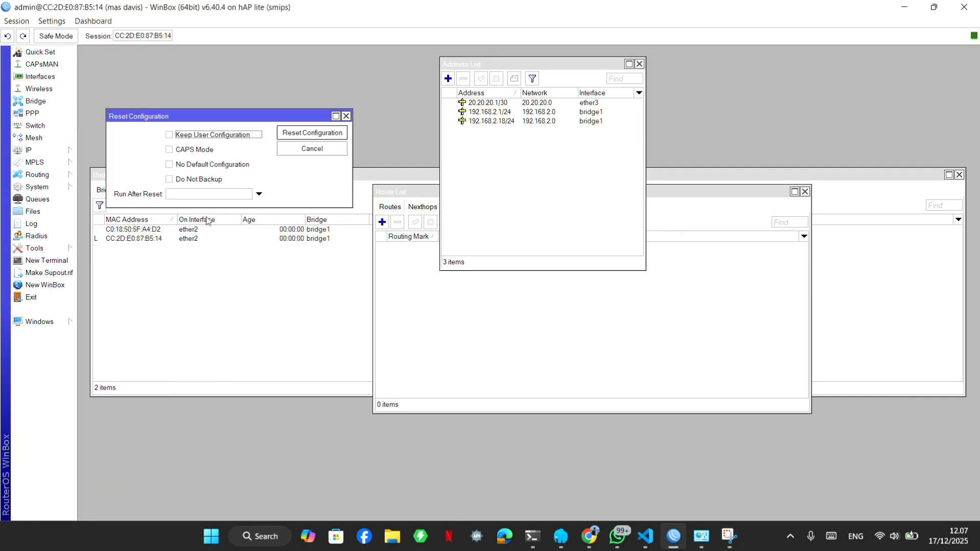
pyautogui.click(193, 168)
pyautogui.click(301, 133)
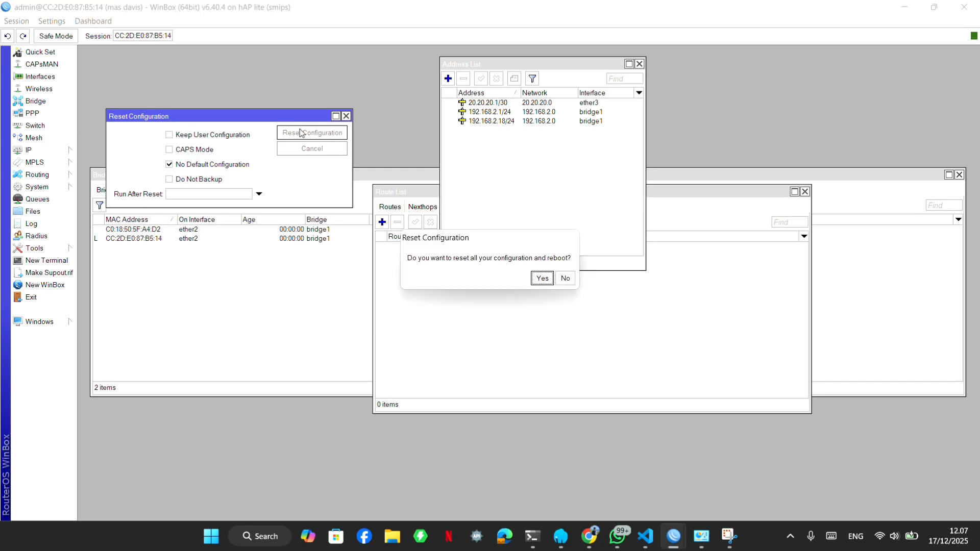
pyautogui.click(532, 280)
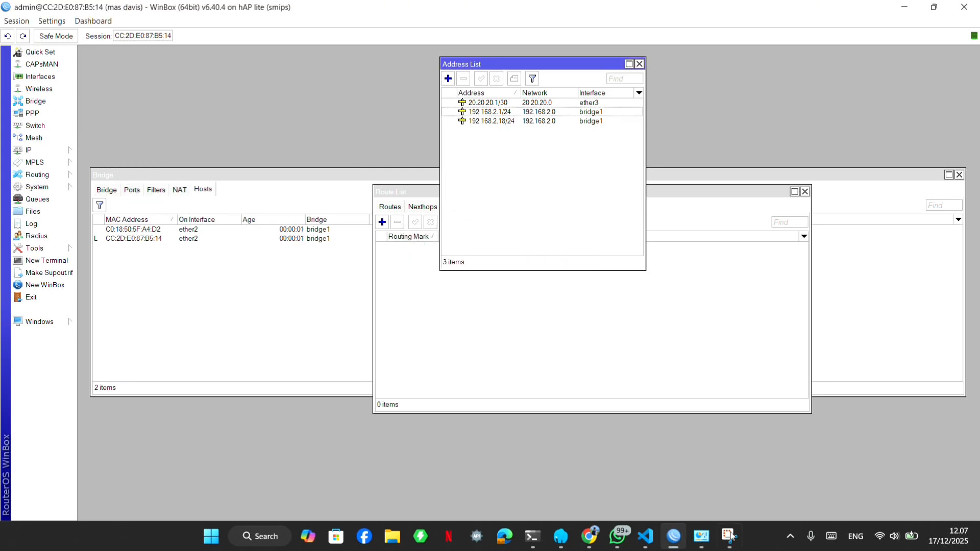
# Switch to the Windows network connections, review the Ethernet adapter's static IPv4 address, gateway and DNS settings, and close its dialogs.
pyautogui.moveTo(701, 536)
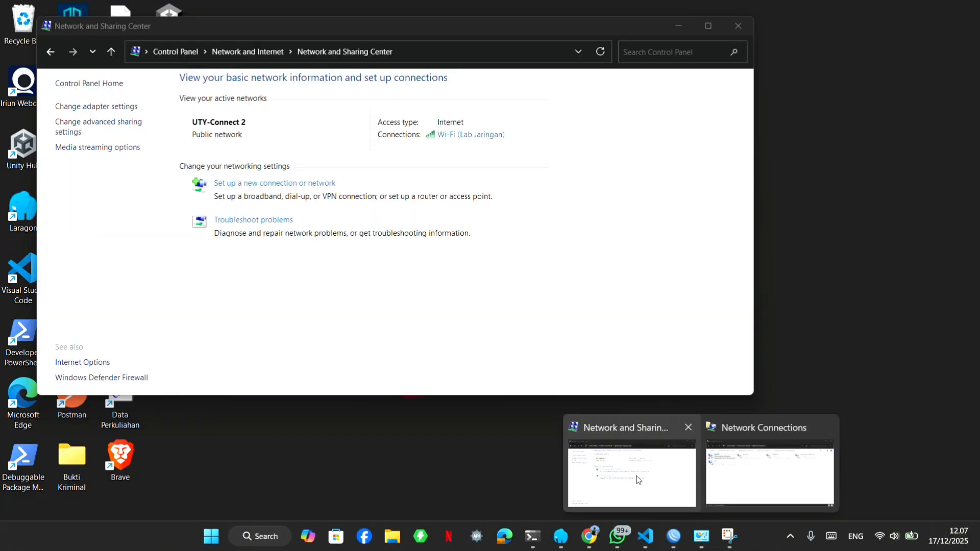
pyautogui.click(637, 475)
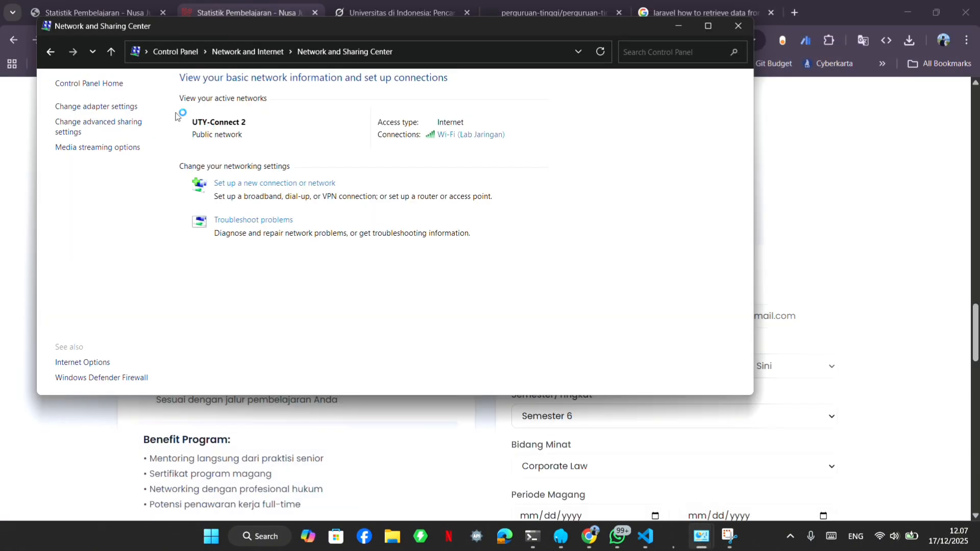
pyautogui.click(101, 108)
pyautogui.doubleClick(162, 125)
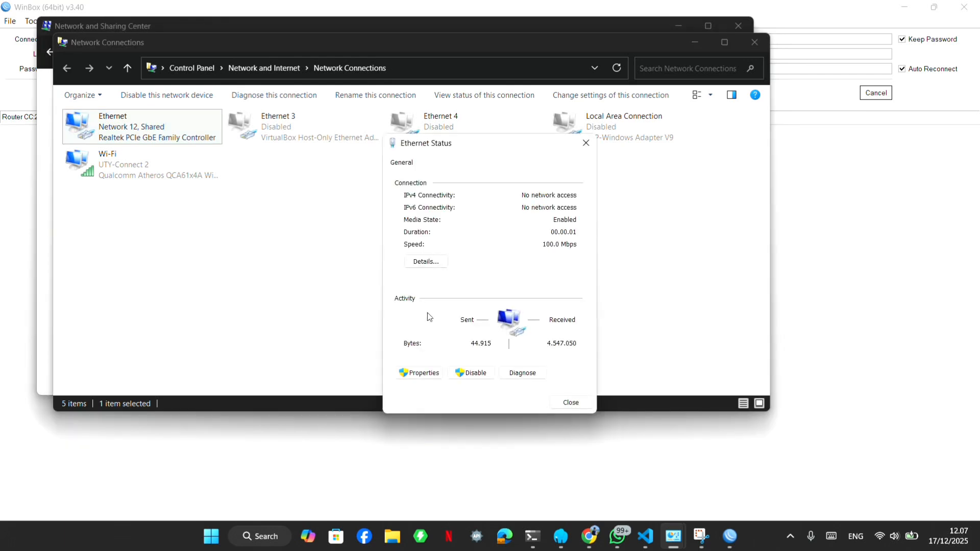
pyautogui.click(422, 374)
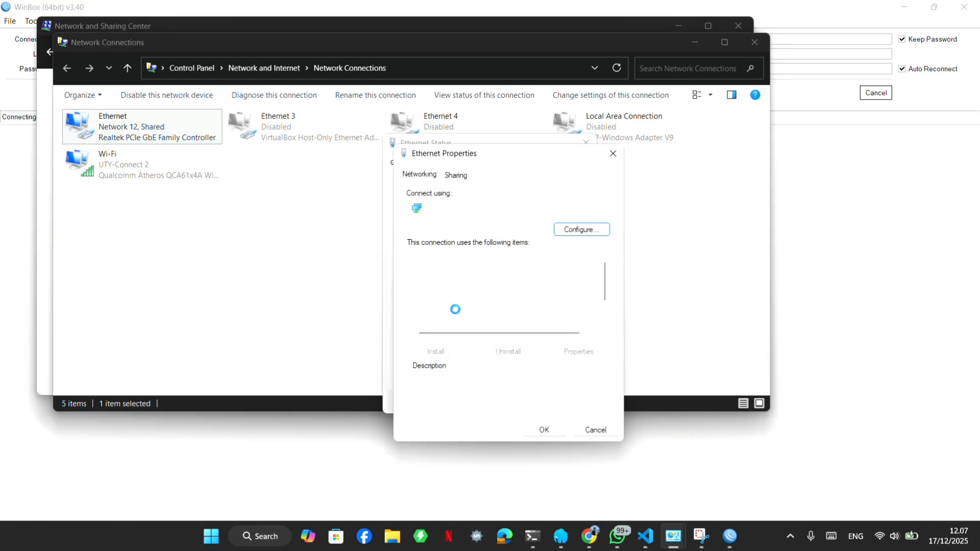
pyautogui.scroll(-3, 518, 295)
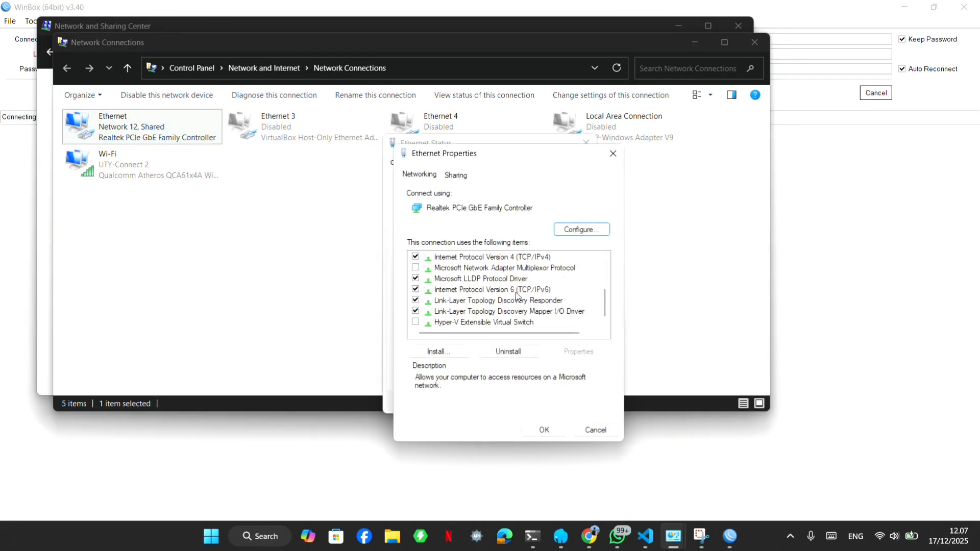
pyautogui.doubleClick(519, 258)
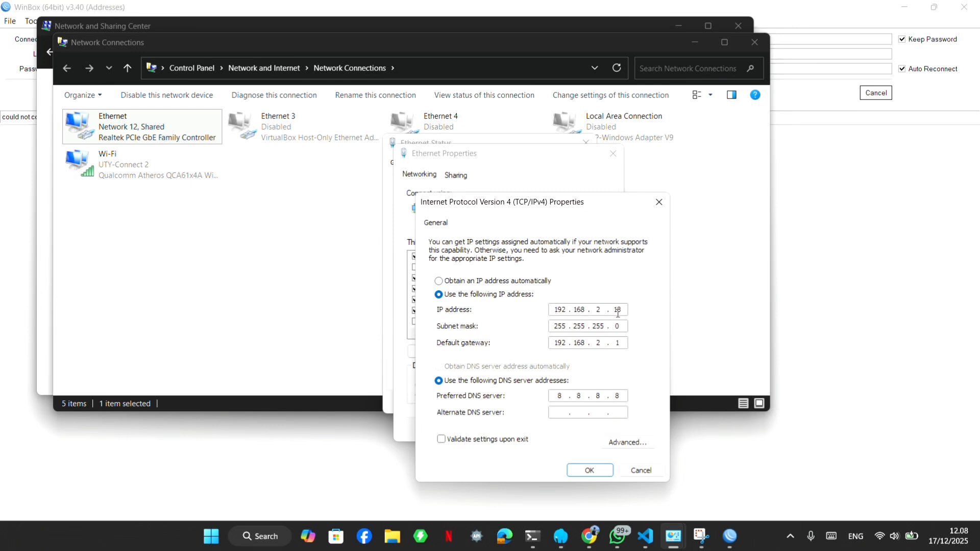
pyautogui.click(620, 343)
pyautogui.click(589, 470)
pyautogui.click(550, 428)
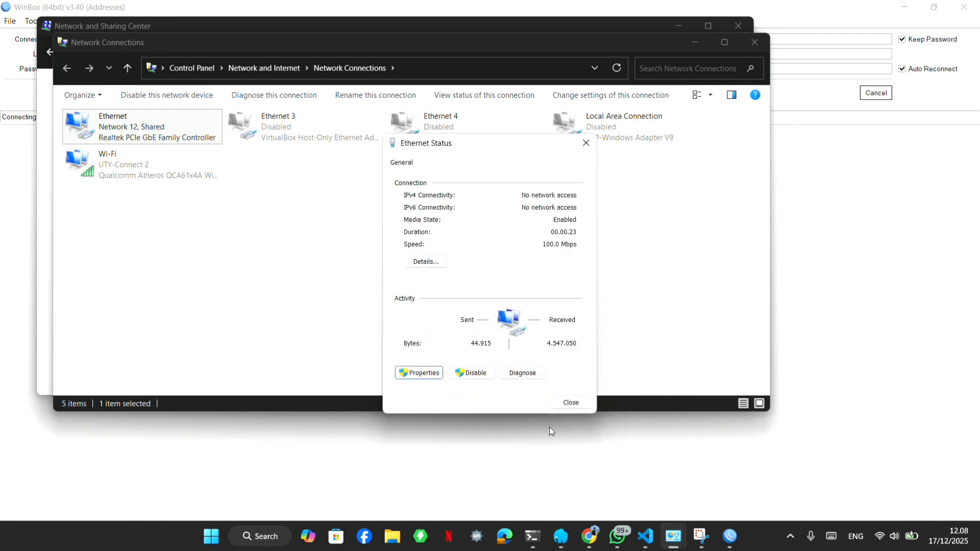
pyautogui.click(566, 403)
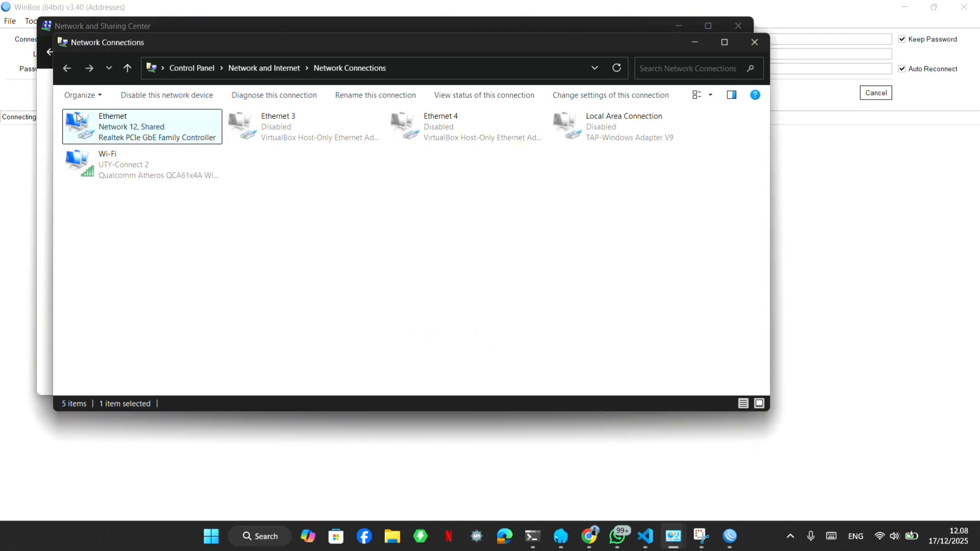
# Disable the second computer's Ethernet adapter and enable it again.
pyautogui.rightClick(172, 131)
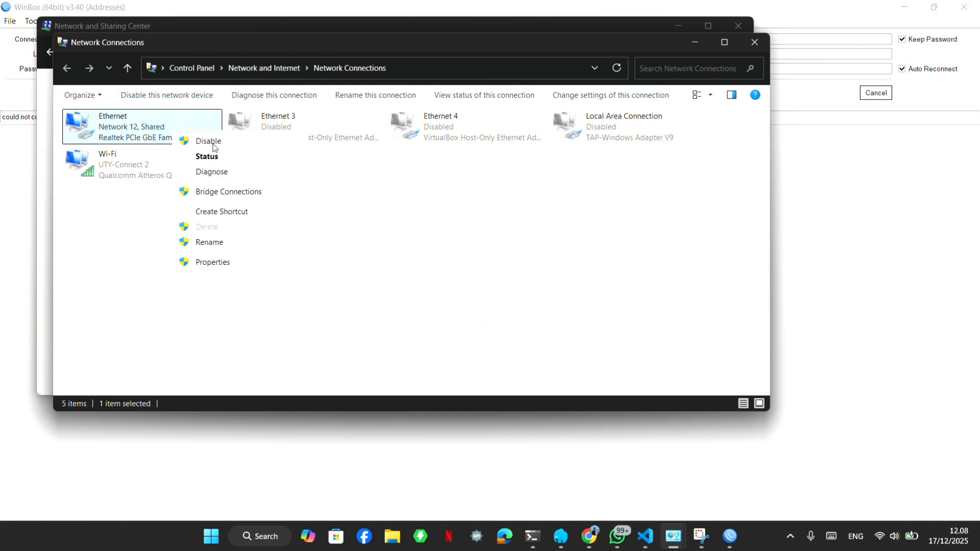
pyautogui.click(209, 145)
pyautogui.rightClick(207, 137)
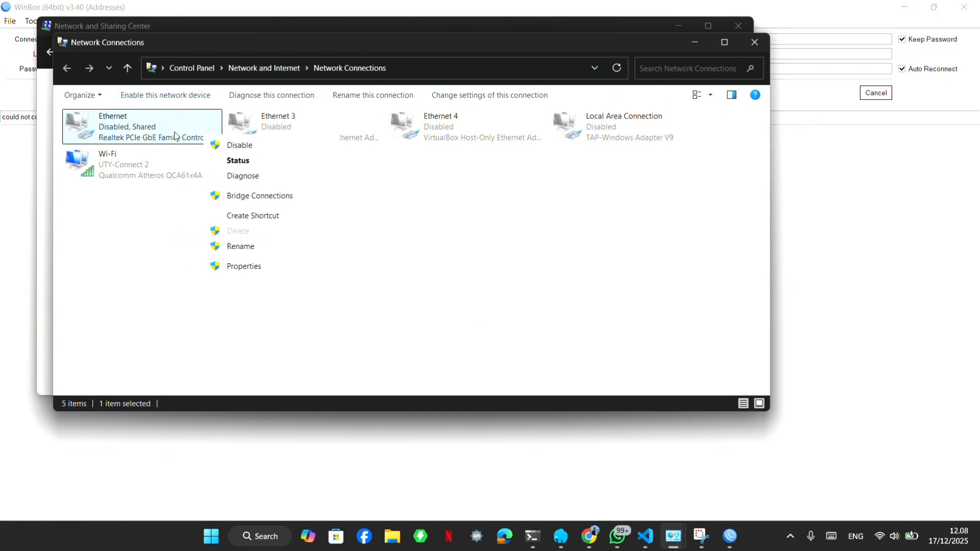
pyautogui.click(238, 149)
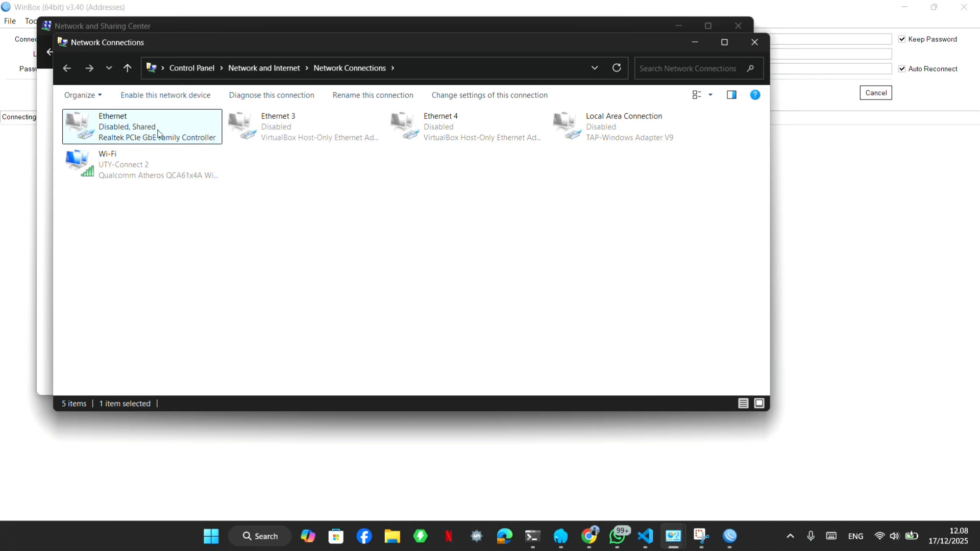
pyautogui.rightClick(163, 130)
pyautogui.click(194, 139)
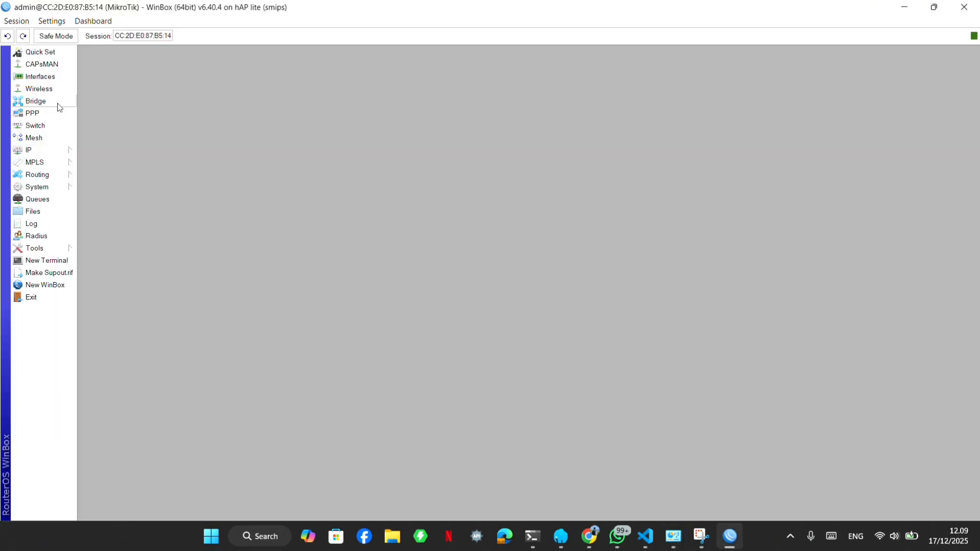
# Set the second router's system identity to kaka.
pyautogui.click(44, 187)
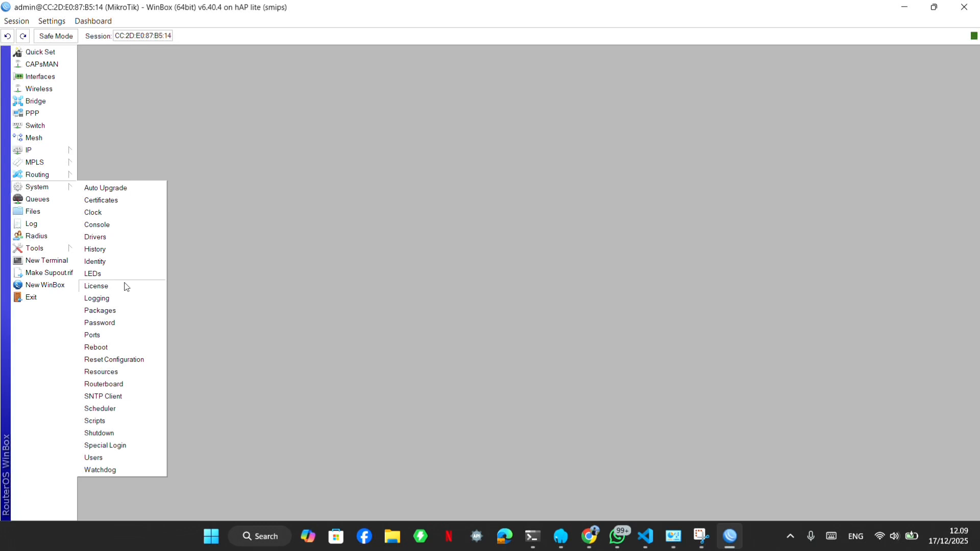
pyautogui.click(127, 261)
pyautogui.press('BackSpace')
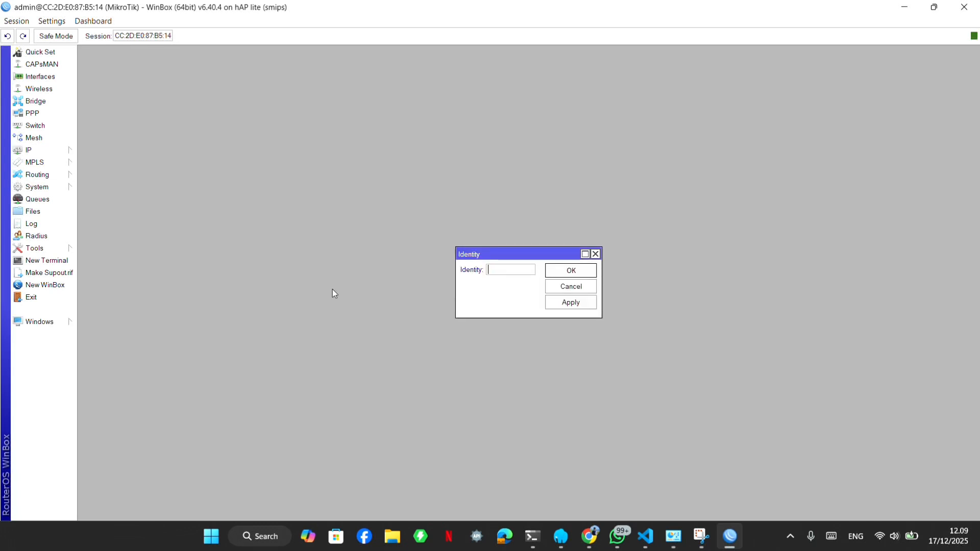
pyautogui.write('kaka')
pyautogui.click(563, 274)
# Review bridge1 and the settings of its ether2 port, and close the bridge window.
pyautogui.click(43, 102)
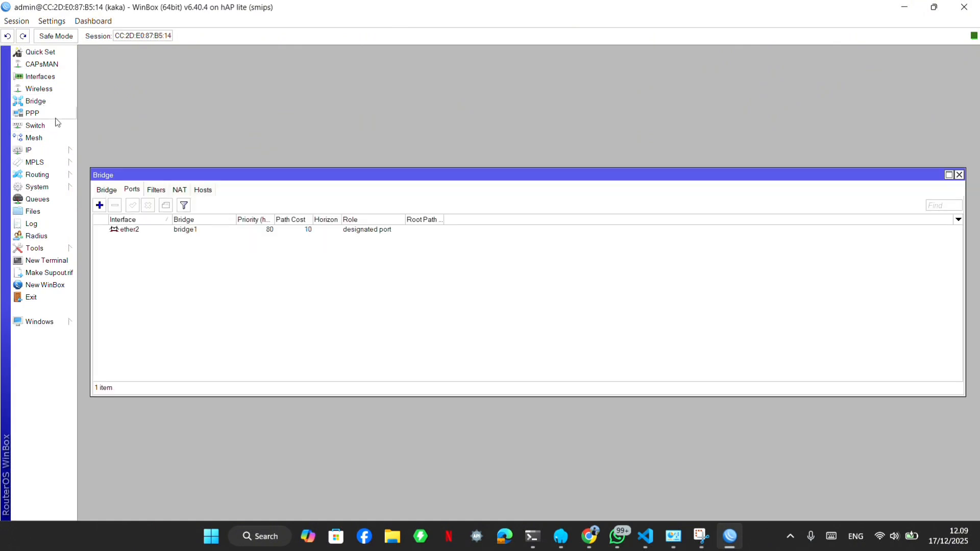
pyautogui.click(108, 190)
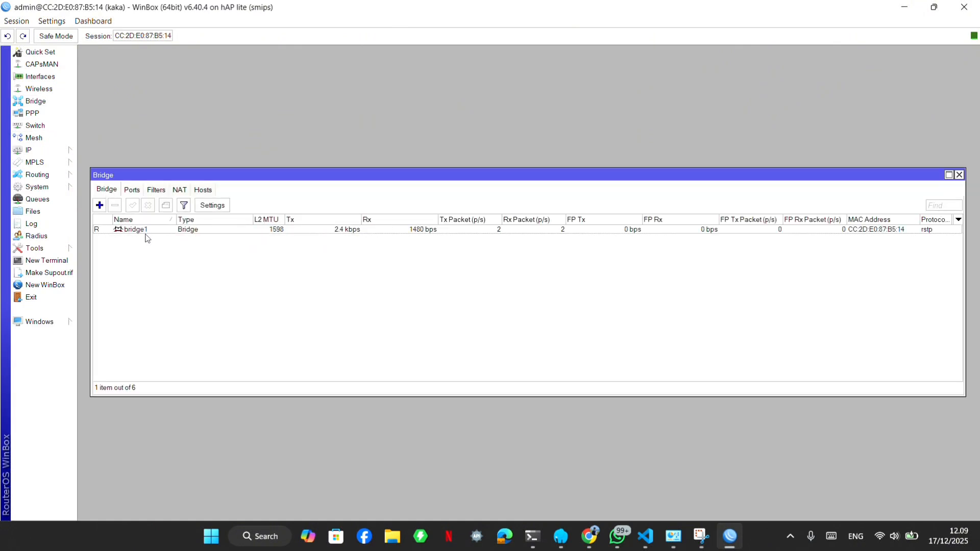
pyautogui.click(146, 231)
pyautogui.click(138, 191)
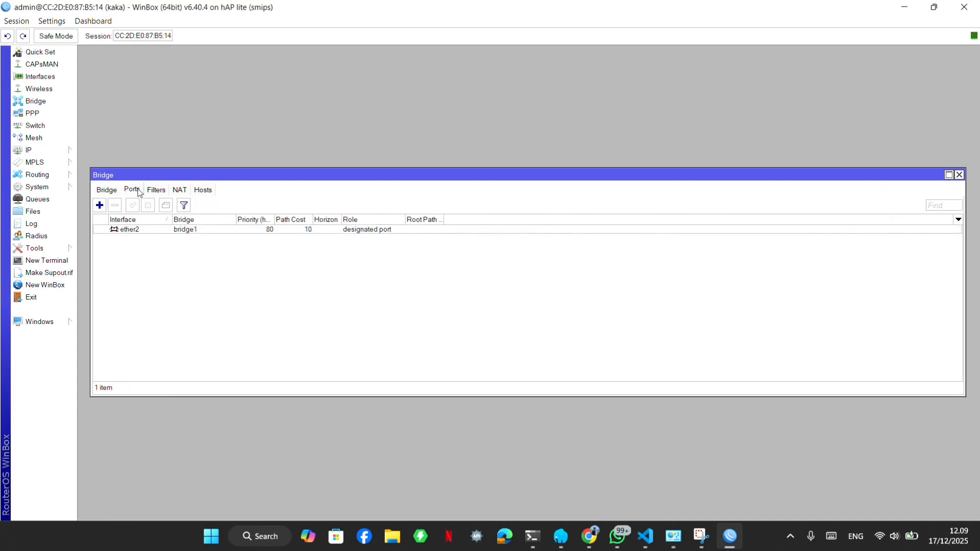
pyautogui.doubleClick(145, 229)
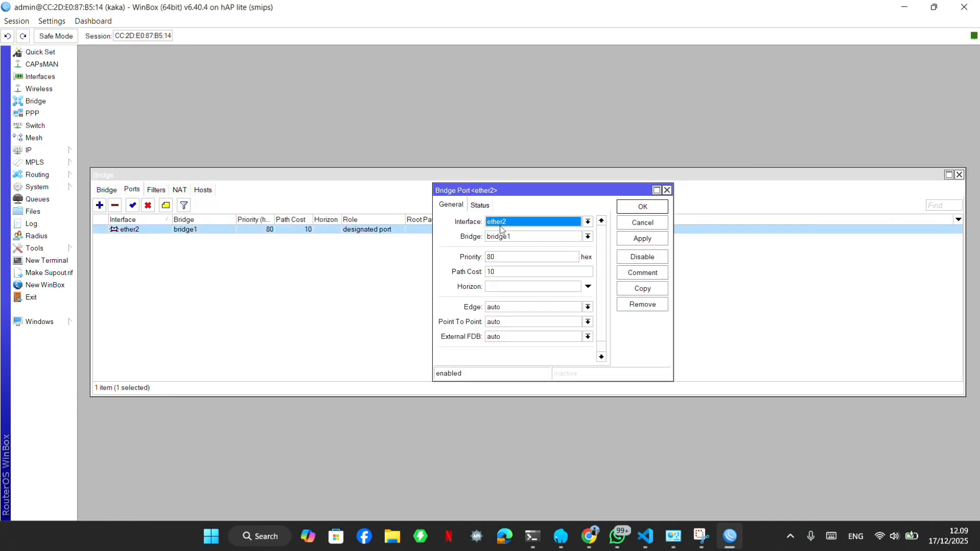
pyautogui.click(628, 209)
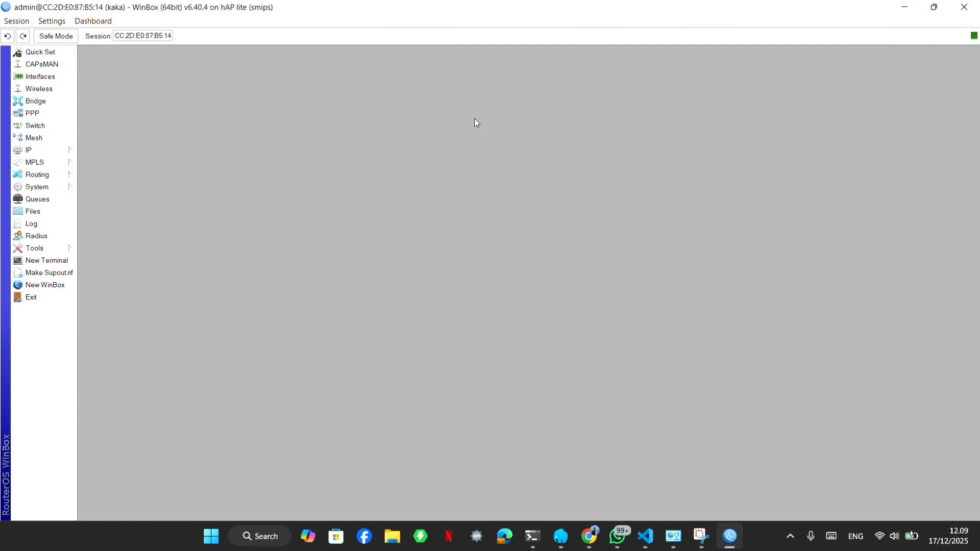
pyautogui.click(959, 174)
# Add the IP address 192.168.2.18/24 on the bridge1 interface.
pyautogui.click(70, 150)
pyautogui.click(102, 176)
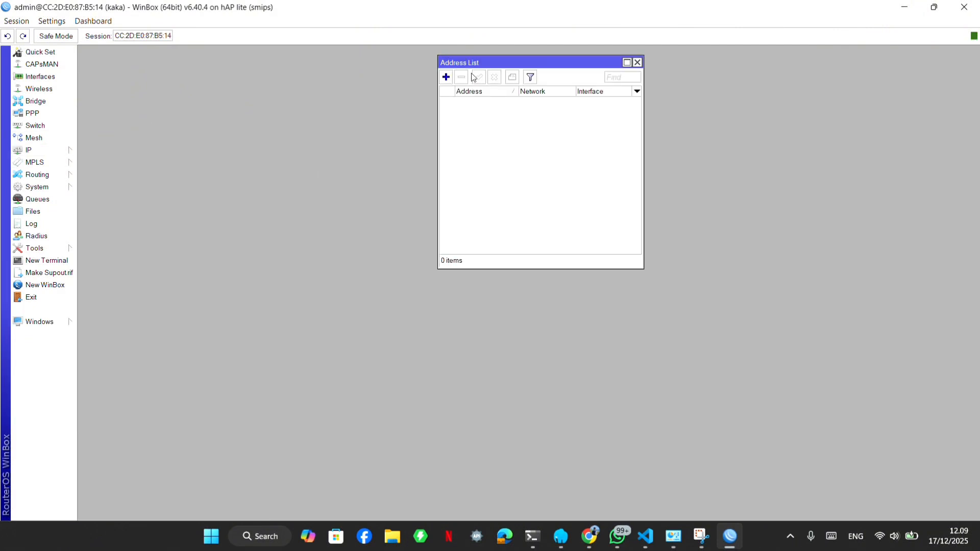
pyautogui.click(445, 77)
pyautogui.press('BackSpace')
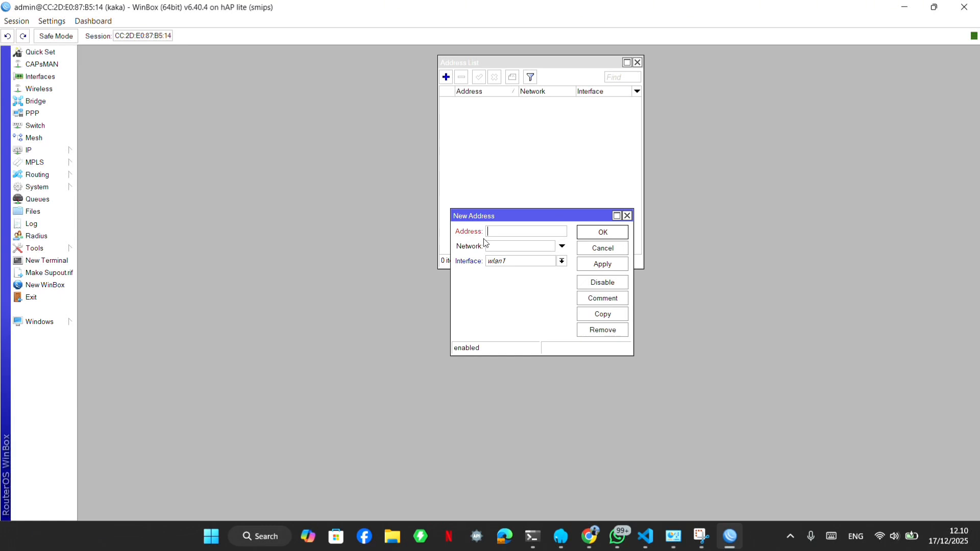
pyautogui.write('192.168.')
pyautogui.write('2.18/24')
pyautogui.click(495, 261)
pyautogui.click(498, 270)
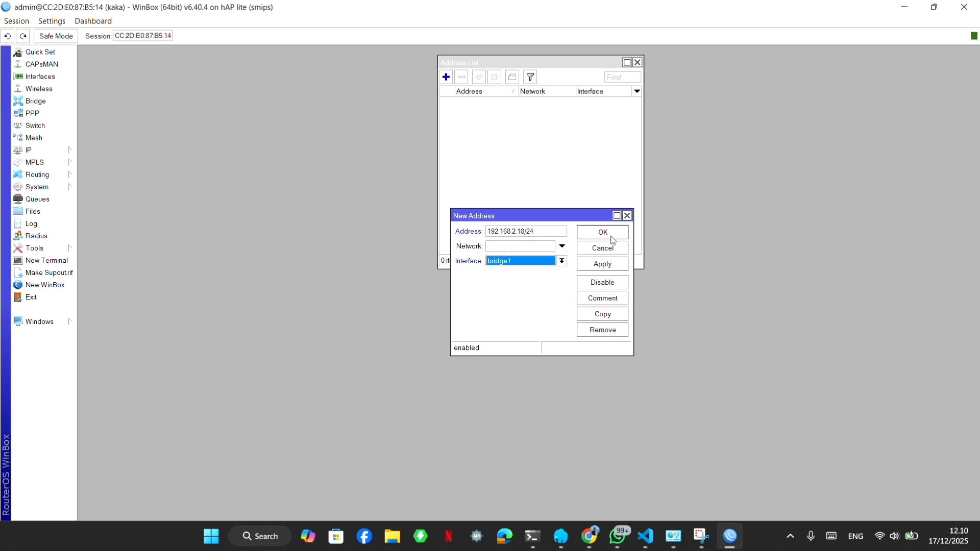
pyautogui.click(611, 237)
# Create another IP address entry and enter 20.20.20.2 as its address.
pyautogui.click(446, 77)
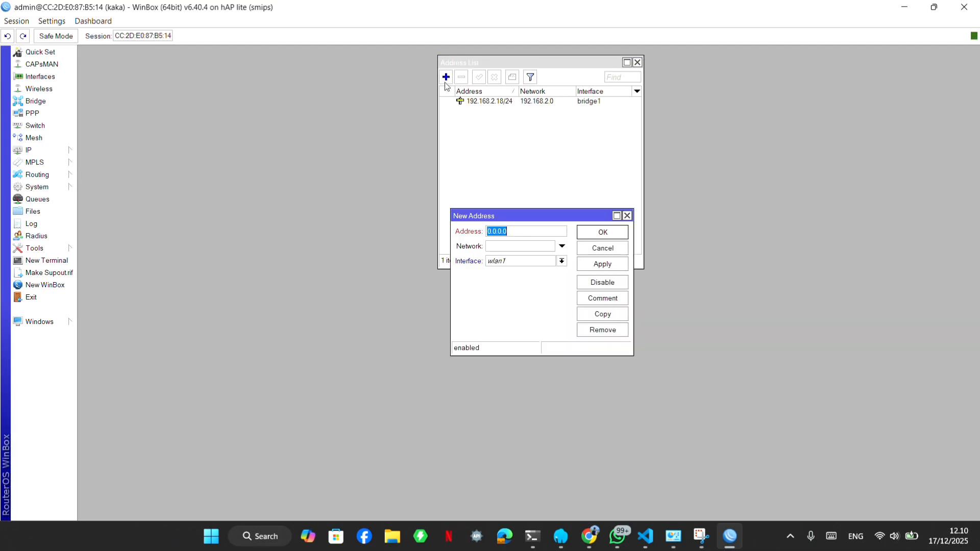
pyautogui.click(523, 230)
pyautogui.press('BackSpace')
pyautogui.press('BackSpace')
pyautogui.press('BackSpace')
pyautogui.press('BackSpace')
pyautogui.press('BackSpace')
pyautogui.press('BackSpace')
pyautogui.press('BackSpace')
pyautogui.write('20.20.20.2')
# Assign the new address to ether3, append the /30 prefix, save it and close the address list.
pyautogui.click(561, 260)
pyautogui.click(515, 299)
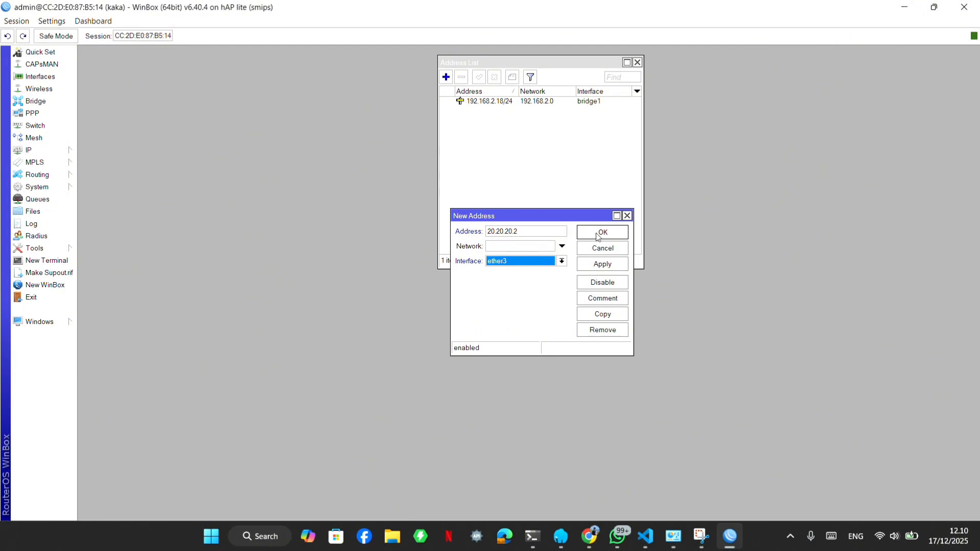
pyautogui.click(525, 231)
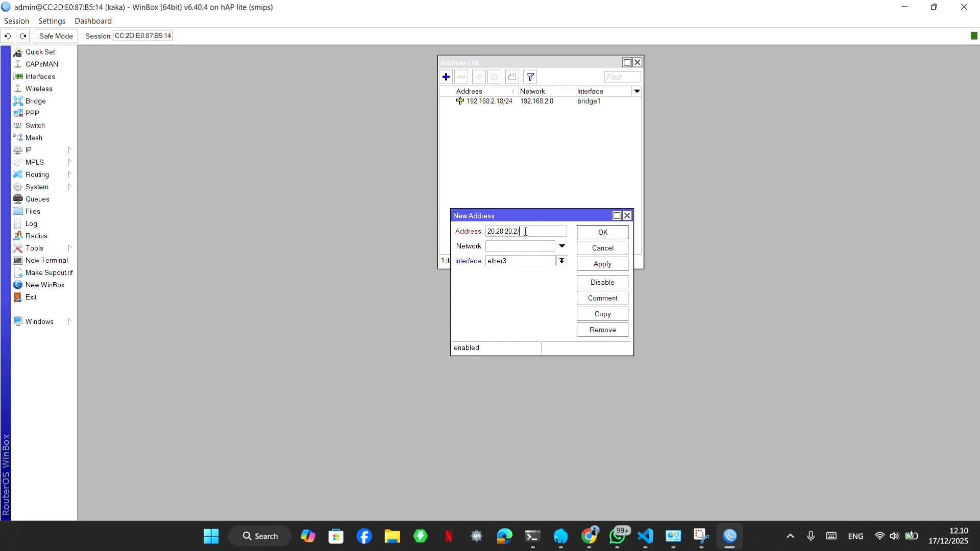
pyautogui.write('30')
pyautogui.click(599, 236)
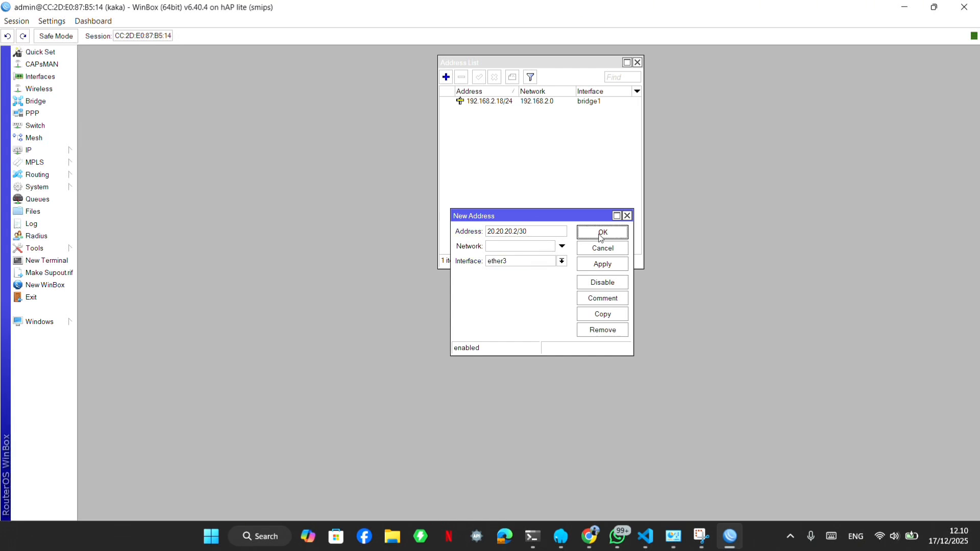
pyautogui.click(637, 62)
# Create a new static route with the destination address 192.168.1.0/24.
pyautogui.click(29, 150)
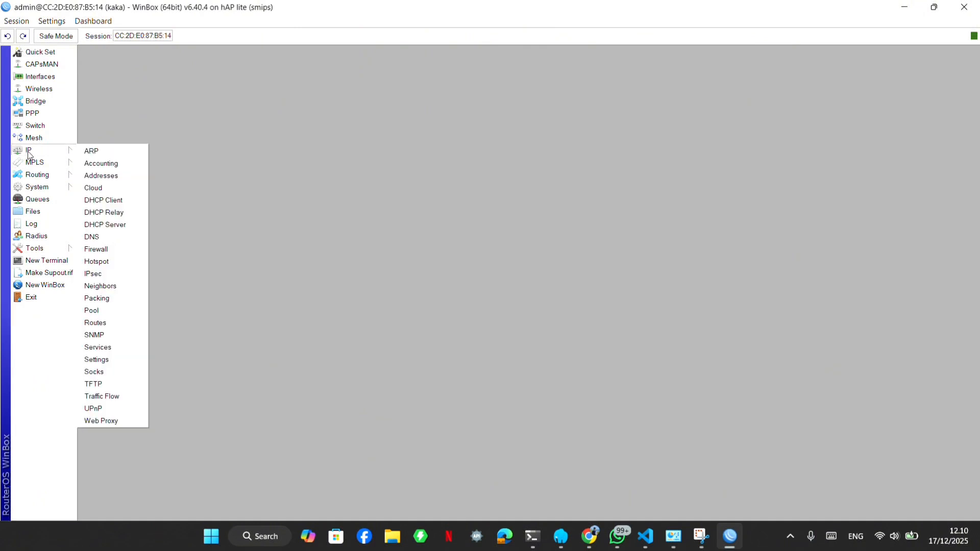
pyautogui.click(117, 324)
pyautogui.click(380, 220)
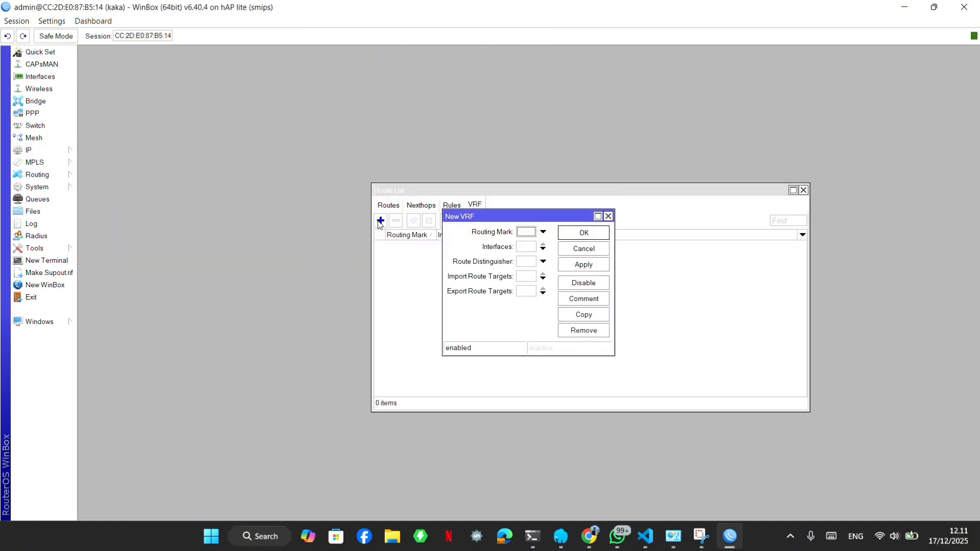
pyautogui.press('Escape')
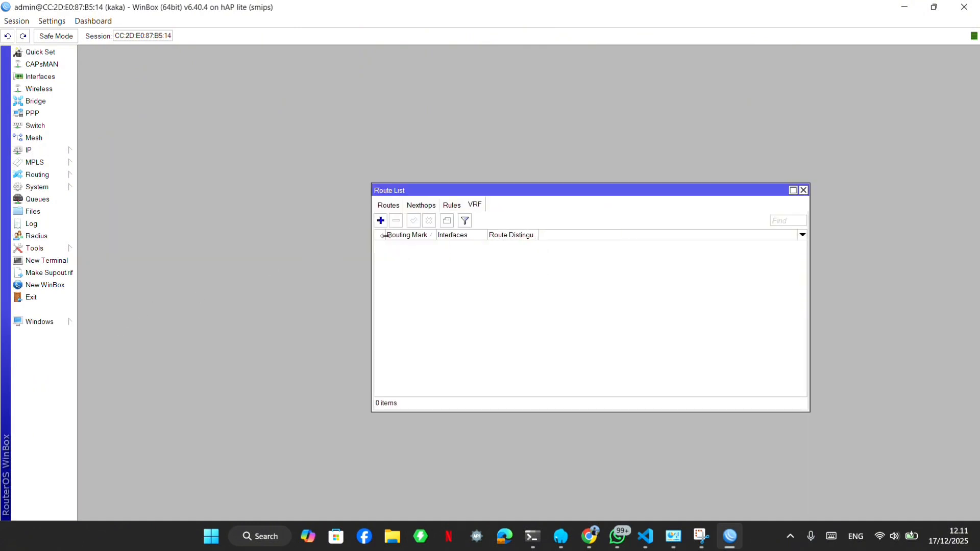
pyautogui.click(389, 206)
pyautogui.click(380, 221)
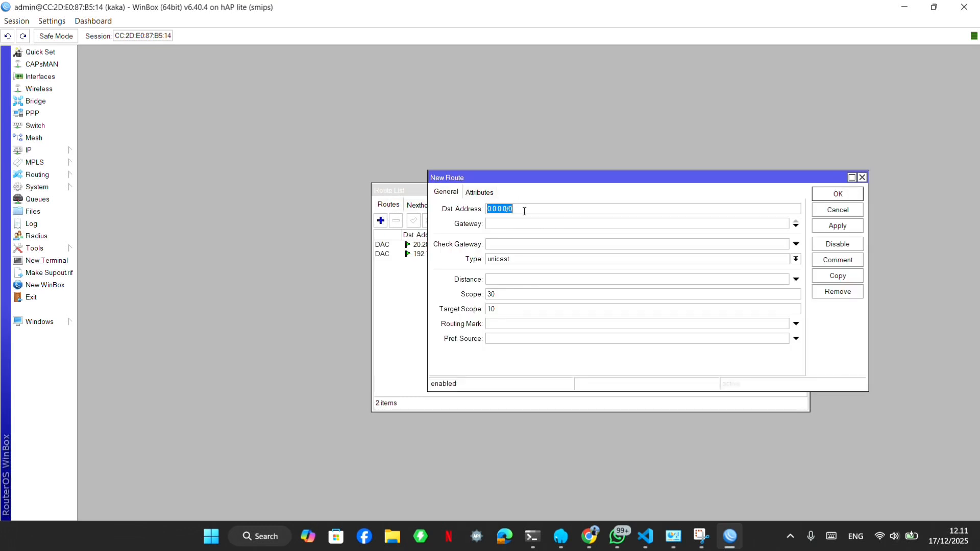
pyautogui.press('BackSpace')
pyautogui.write('192.168.1.0/24')
# Set the new route's gateway to 20.20.20.1, save it and select its entry in the route list.
pyautogui.click(521, 226)
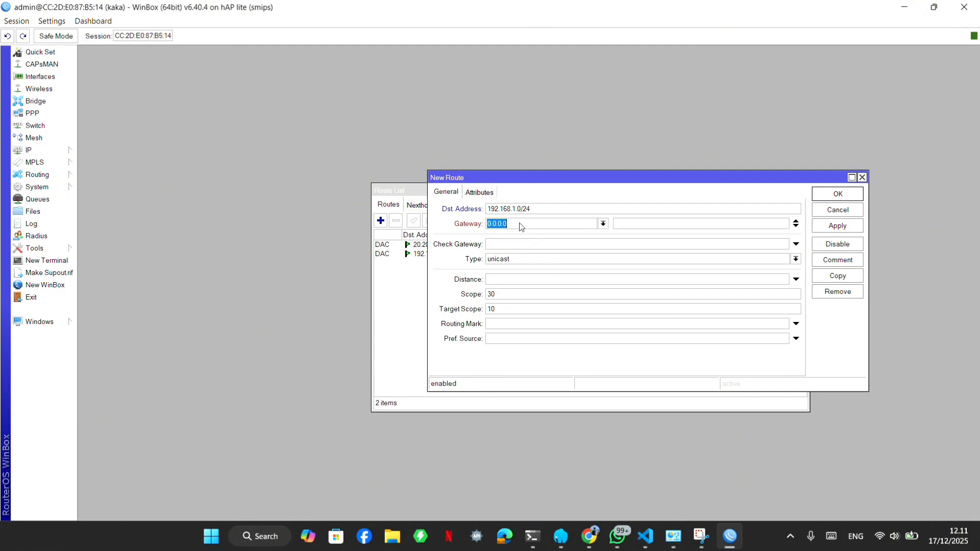
pyautogui.press('BackSpace')
pyautogui.write('20.20.2')
pyautogui.press('BackSpace')
pyautogui.press('BackSpace')
pyautogui.write('20.20.')
pyautogui.click(838, 194)
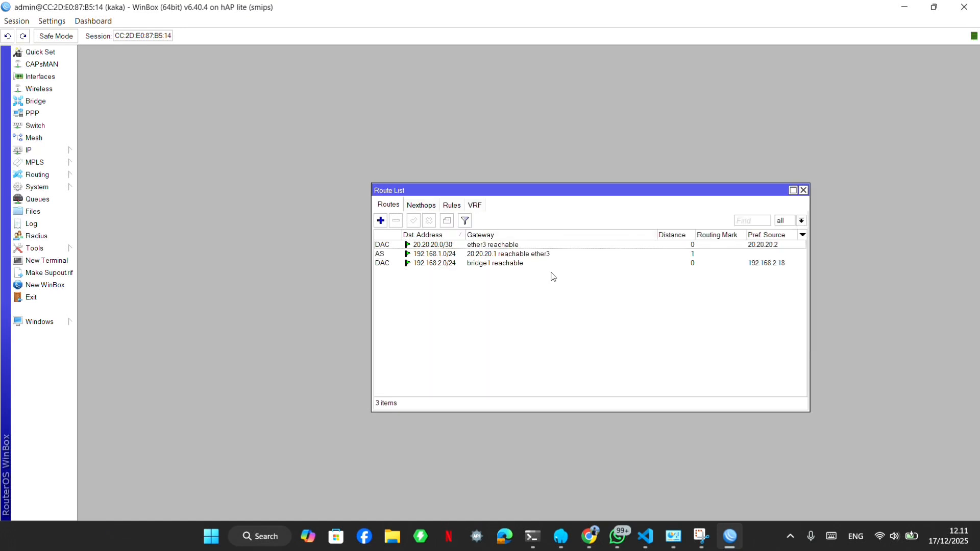
pyautogui.click(378, 255)
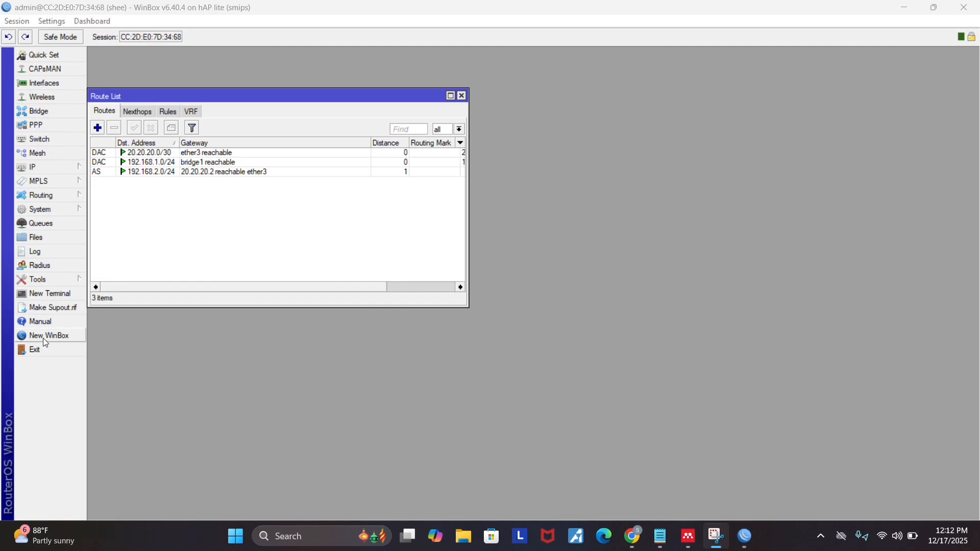
# Switch to the first router, ping its own address 192.168.1.15 from a new terminal, and stop the ping.
pyautogui.click(69, 294)
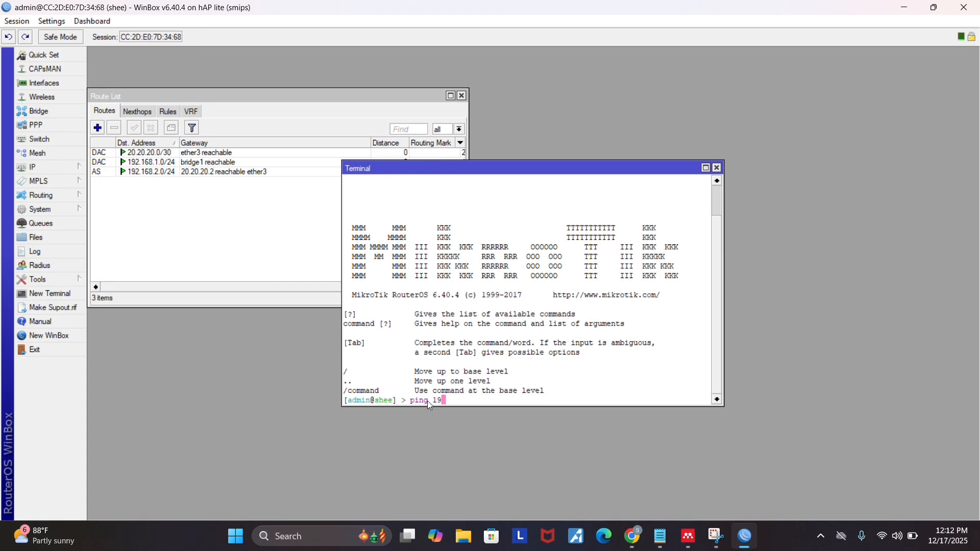
pyautogui.write('ping 192.168.1.15')
pyautogui.press('Return')
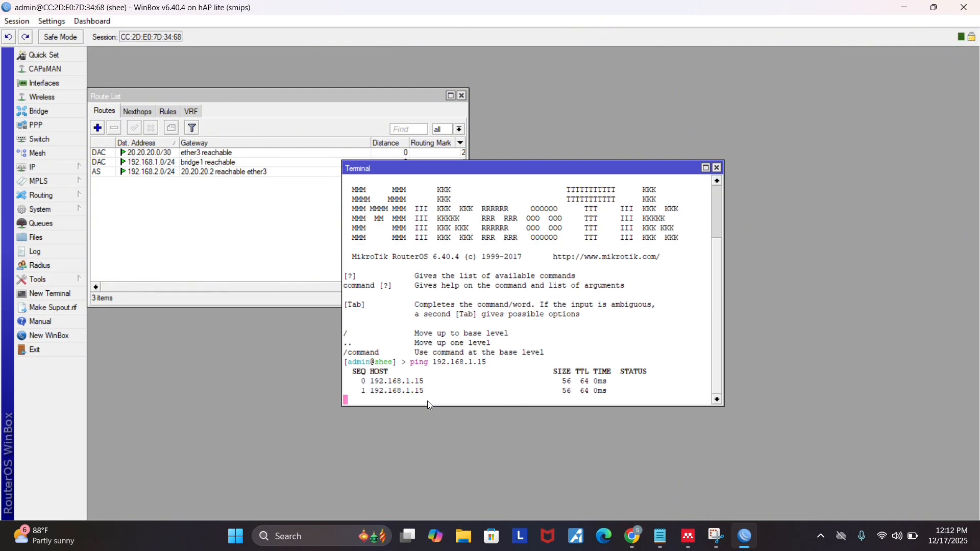
pyautogui.hotkey('ctrl', 'c')
# Ping the second router's address 192.168.2.18 from the first router's terminal.
pyautogui.press('Up')
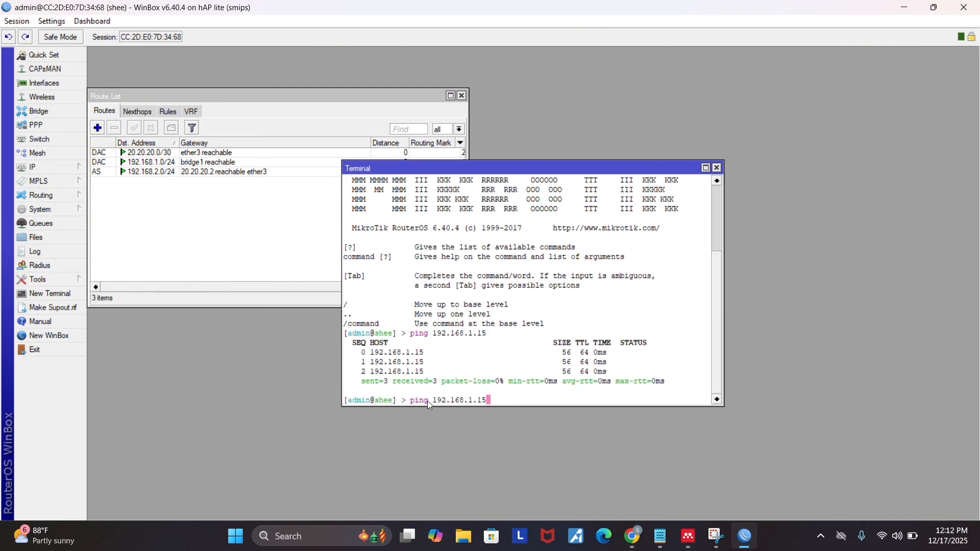
pyautogui.press('BackSpace')
pyautogui.press('BackSpace')
pyautogui.press('BackSpace')
pyautogui.press('BackSpace')
pyautogui.write('2.18')
pyautogui.press('Return')
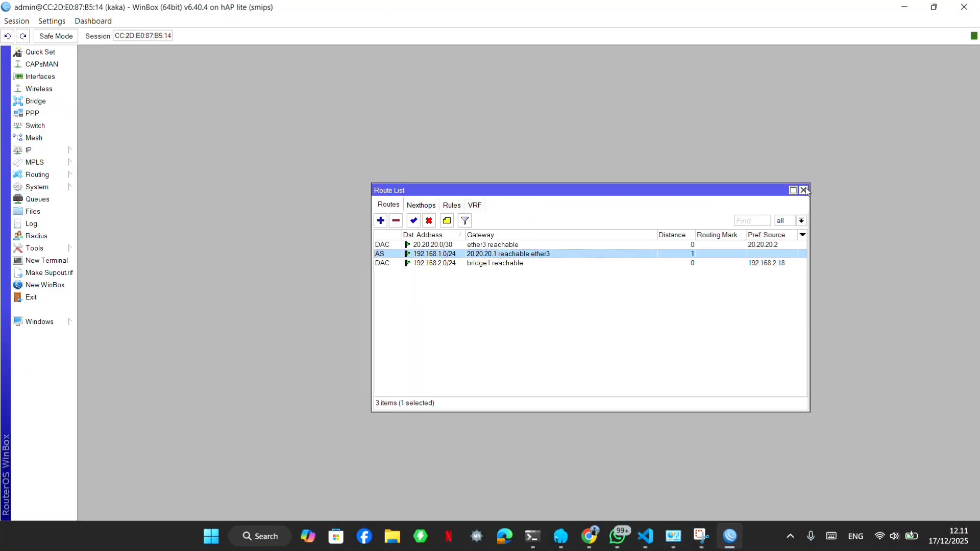
# Switch to the second router, close its route list, ping its own address 192.168.2.18 from a new terminal, and stop the ping.
pyautogui.click(803, 189)
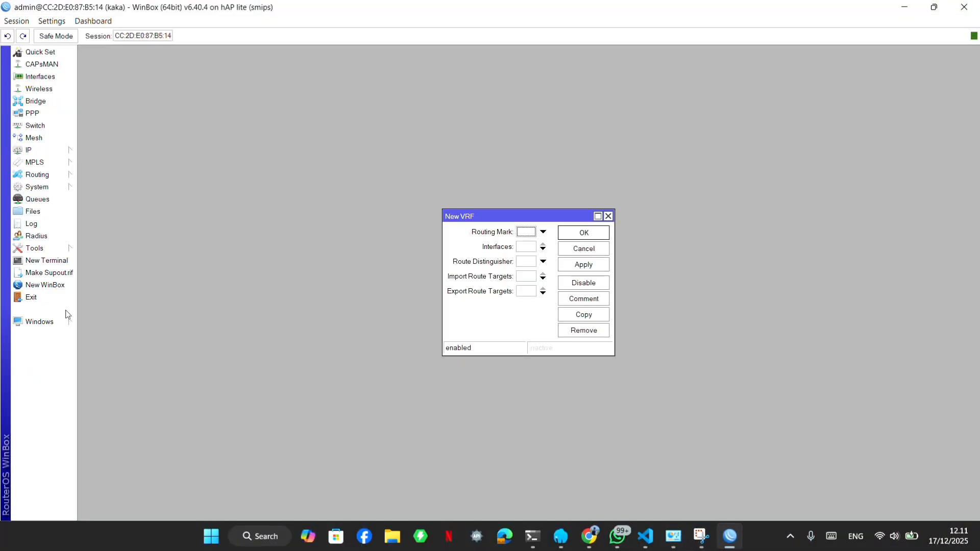
pyautogui.click(46, 260)
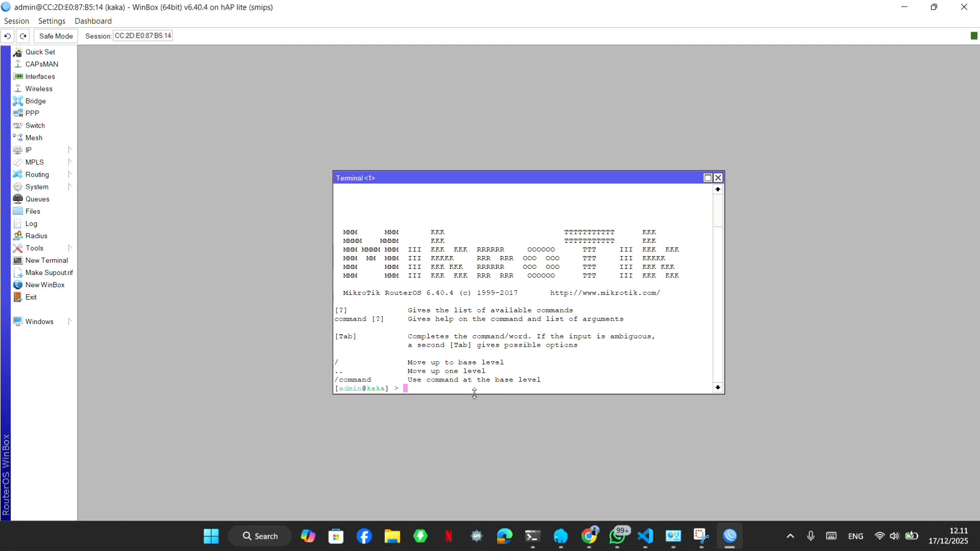
pyautogui.write('ping')
pyautogui.write(' 192.168')
pyautogui.write('.')
pyautogui.write('2.48')
pyautogui.press('Return')
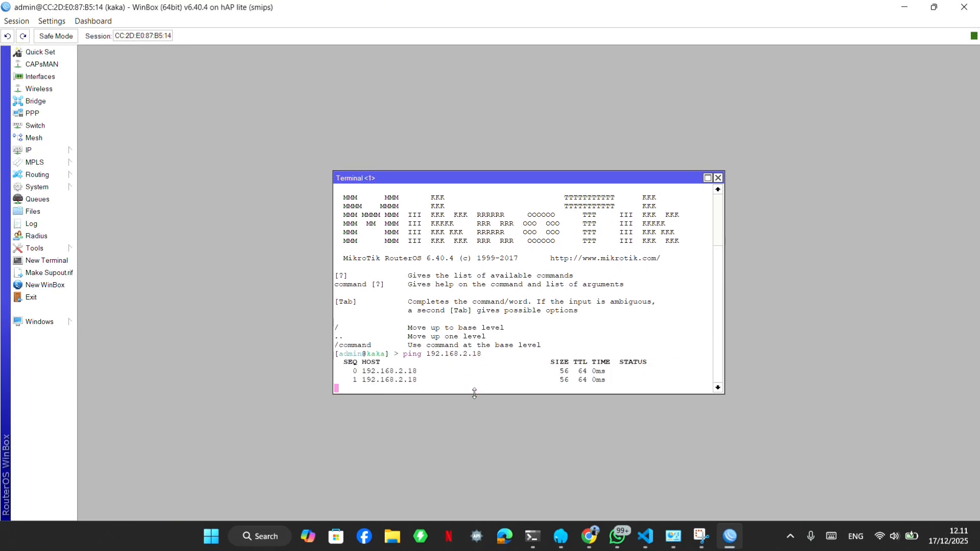
pyautogui.hotkey('ctrl', 'c')
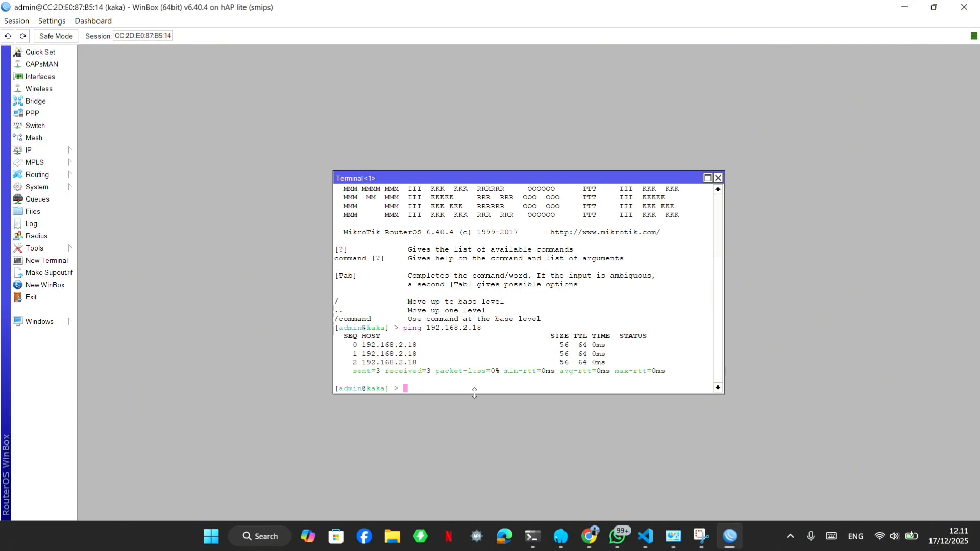
# Ping the first router's address 192.168.1.15 from the second router's terminal.
pyautogui.press('Up')
pyautogui.press('BackSpace')
pyautogui.press('BackSpace')
pyautogui.press('BackSpace')
pyautogui.press('BackSpace')
pyautogui.press('BackSpace')
pyautogui.write('.1.15')
pyautogui.press('Return')
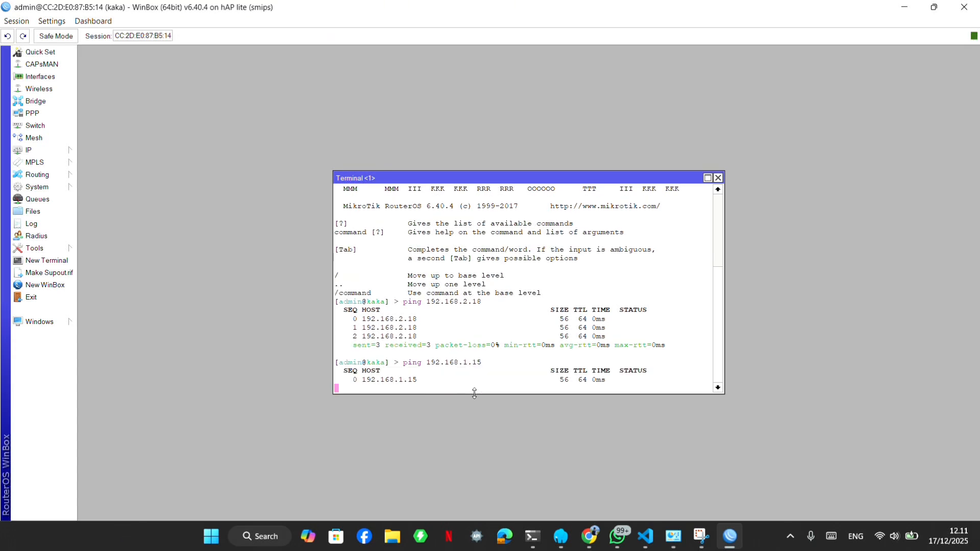